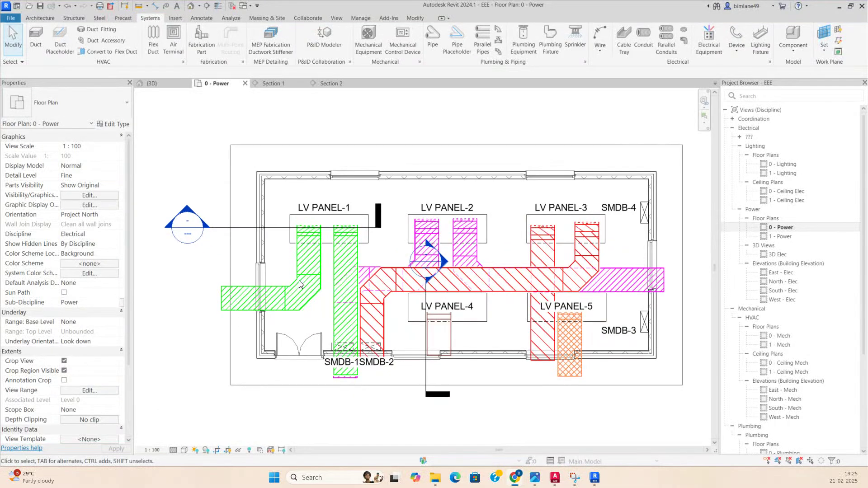
# Step: Start a 300 mm rigid nonmetallic conduit and set its middle elevation to -1500 mm
pyautogui.scroll(-2, 299, 280)
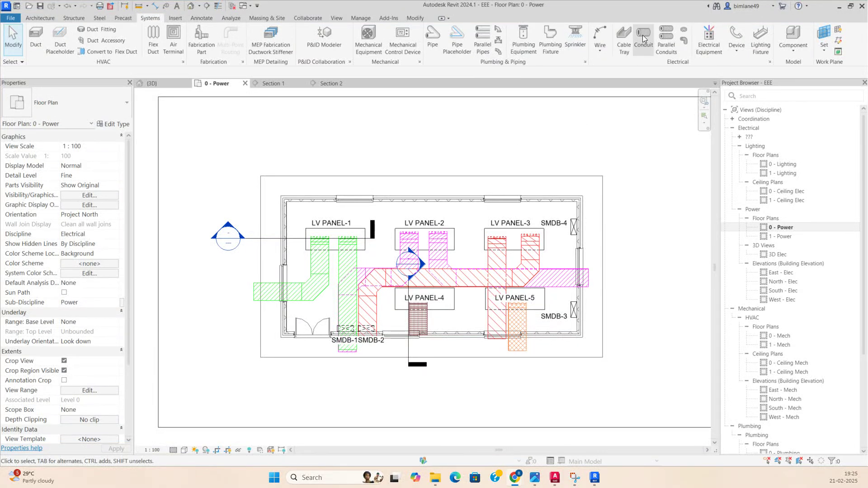
pyautogui.click(631, 45)
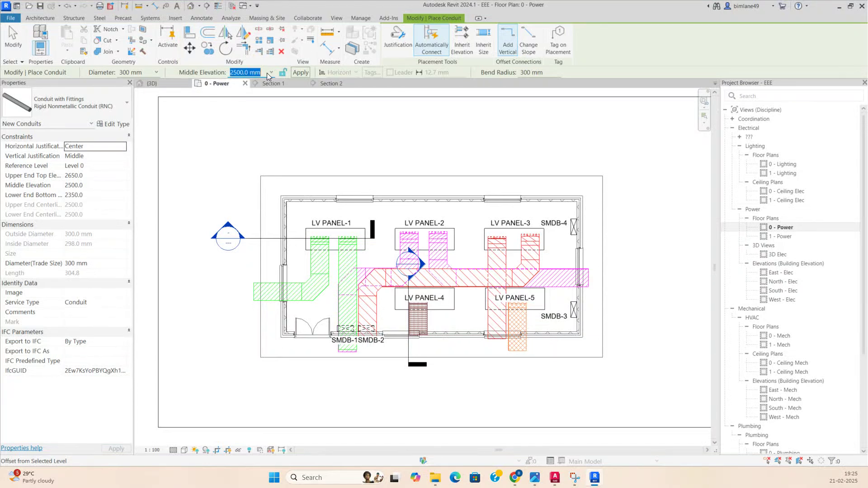
pyautogui.write('-1')
pyautogui.press('Return')
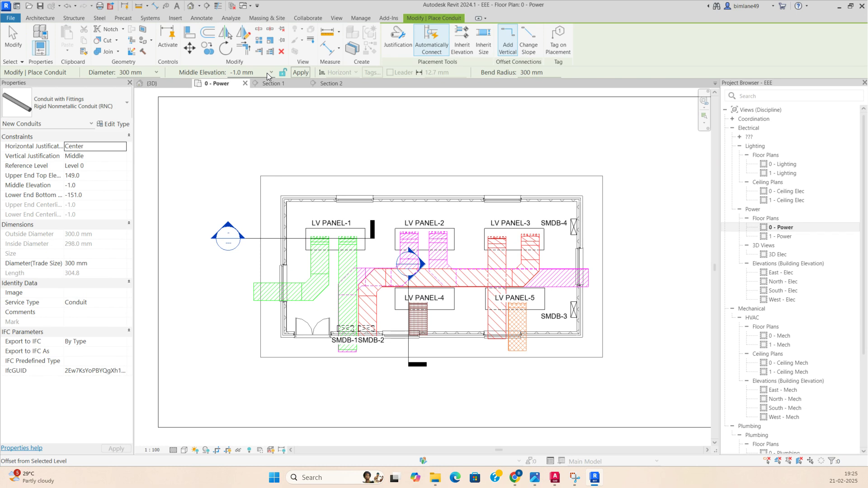
pyautogui.click(262, 73)
pyautogui.write('-1500')
pyautogui.press('Return')
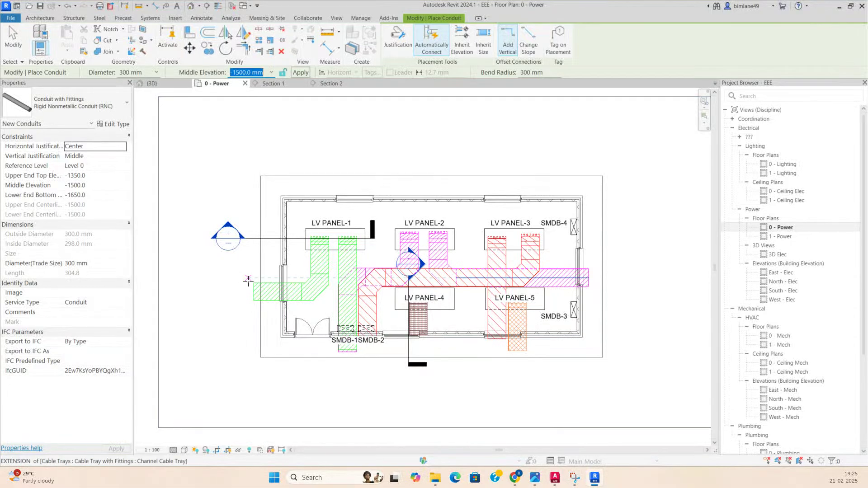
pyautogui.scroll(3, 246, 235)
pyautogui.click(244, 215)
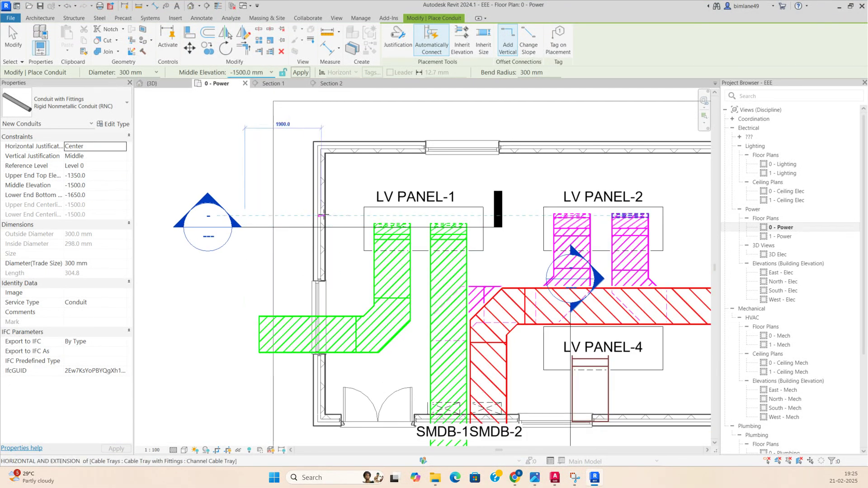
pyautogui.press('Escape')
pyautogui.press('Escape')
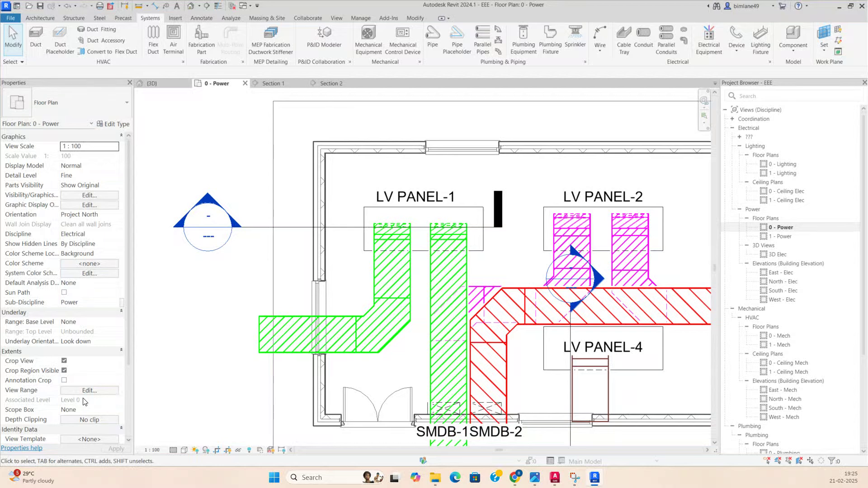
# Step: Set the floor plan's view range so that the bottom and view depth offsets are both -2000
pyautogui.click(88, 391)
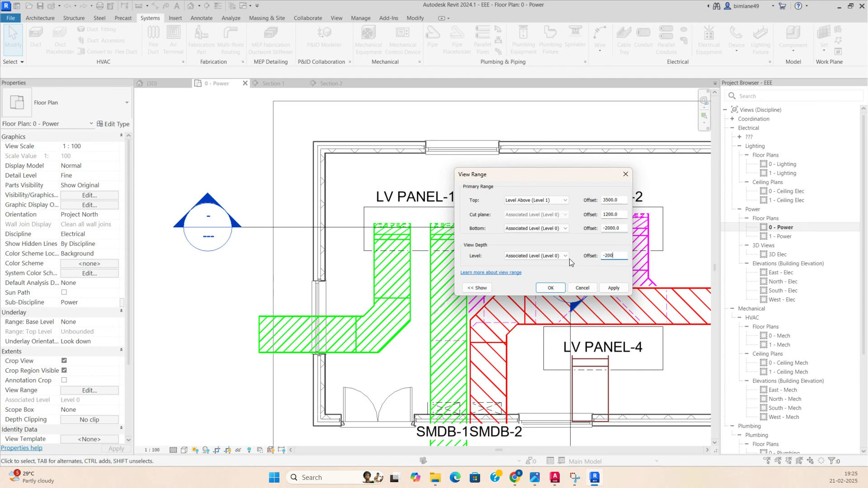
pyautogui.write('0')
pyautogui.click(550, 288)
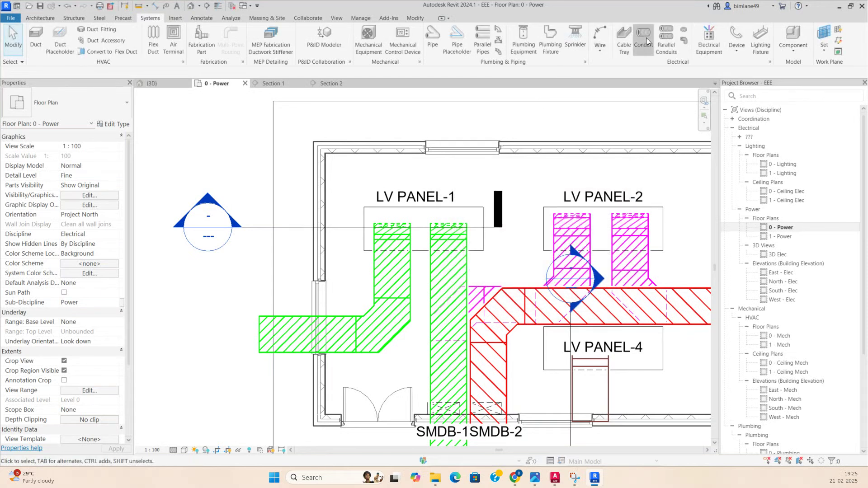
# Step: Draw an L-shaped 300 mm conduit outside the building, about 3200 mm down and about 5100 mm across to LV PANEL-1
pyautogui.click(646, 41)
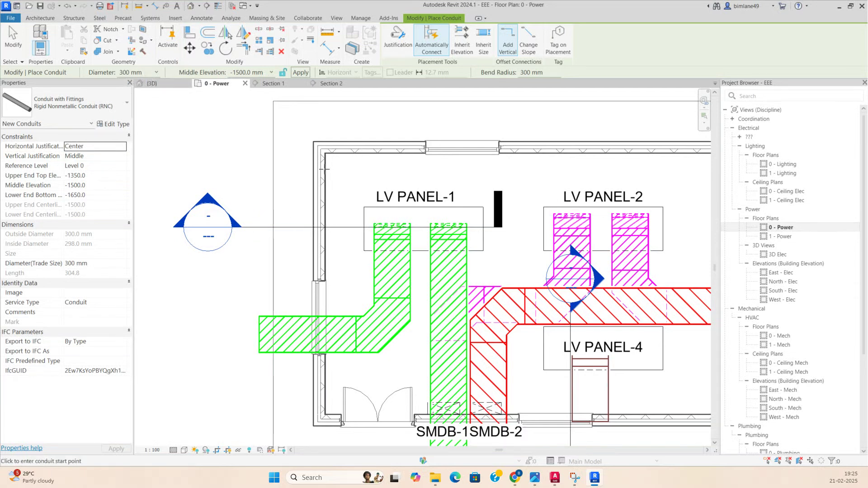
pyautogui.scroll(-2, 211, 232)
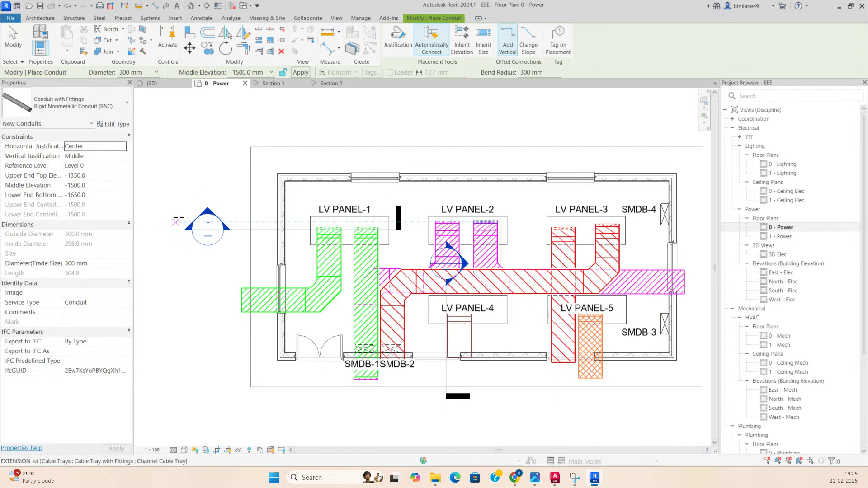
pyautogui.click(178, 157)
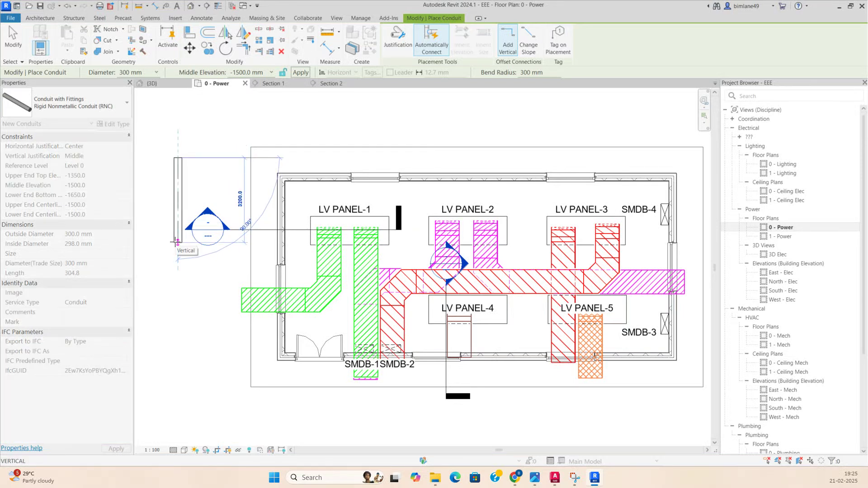
pyautogui.click(177, 242)
pyautogui.scroll(1, 312, 241)
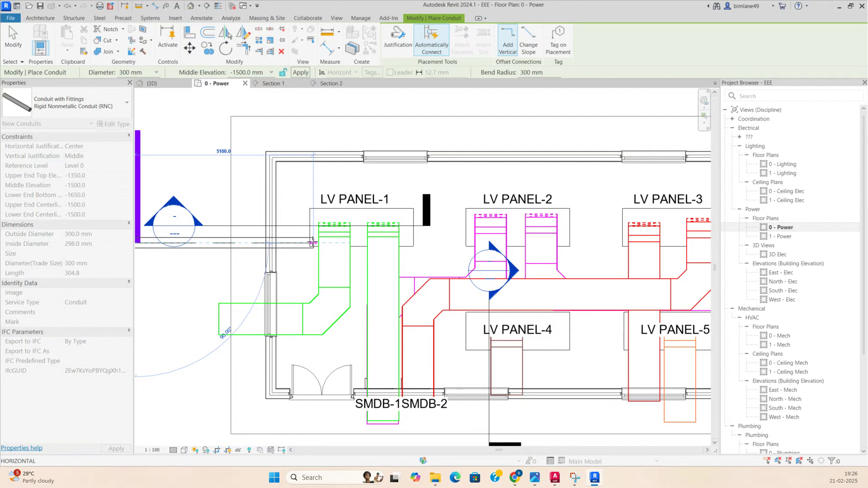
pyautogui.scroll(2, 312, 242)
pyautogui.click(315, 242)
pyautogui.press('Escape')
pyautogui.press('Escape')
pyautogui.scroll(-3, 306, 270)
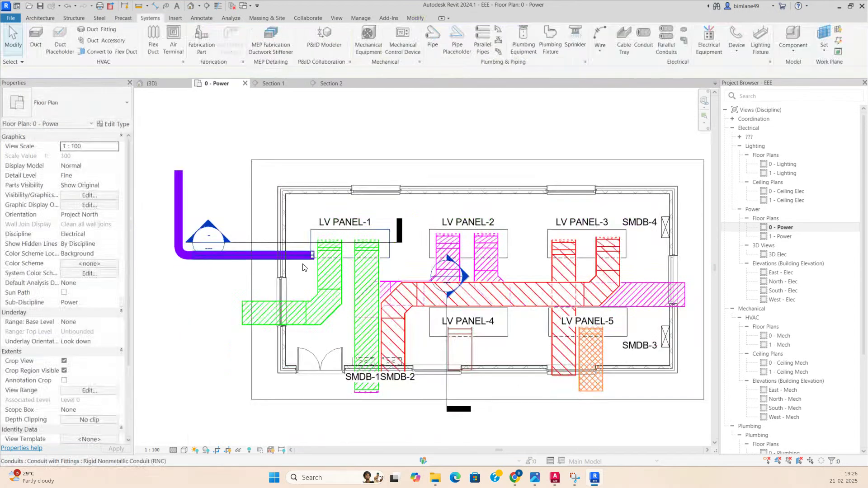
# Step: Delete the horizontal conduit run leading to LV PANEL-1 and undo the deletion
pyautogui.click(303, 267)
pyautogui.press('Delete')
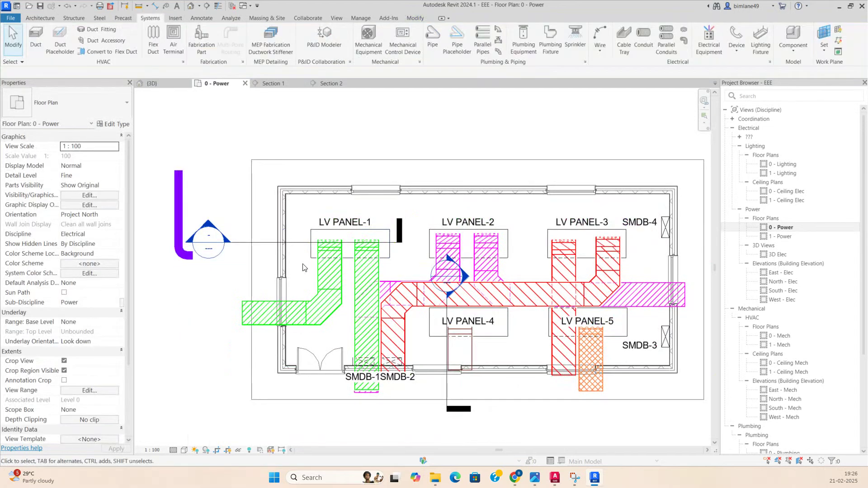
pyautogui.hotkey('ctrl', 'z')
pyautogui.scroll(2, 295, 263)
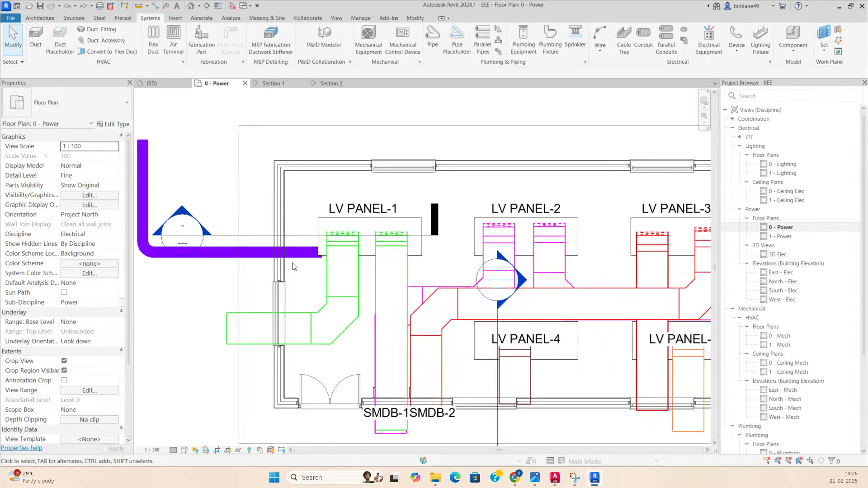
pyautogui.click(295, 265)
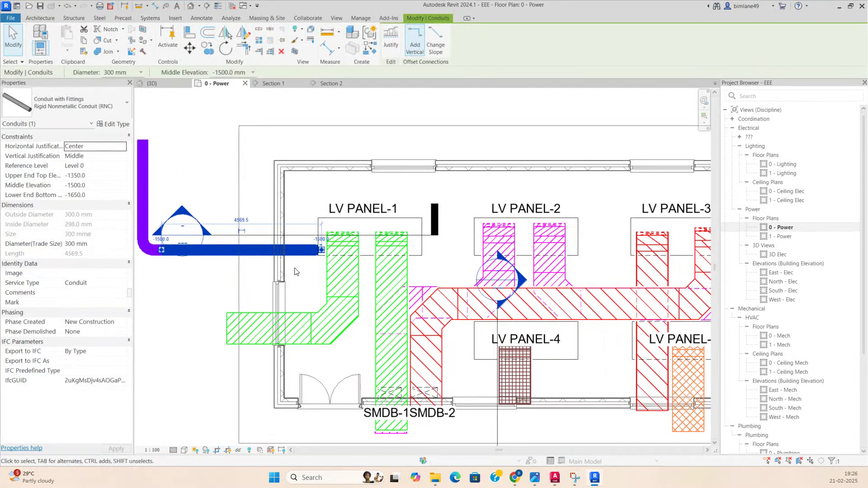
pyautogui.click(294, 268)
pyautogui.scroll(-2, 298, 262)
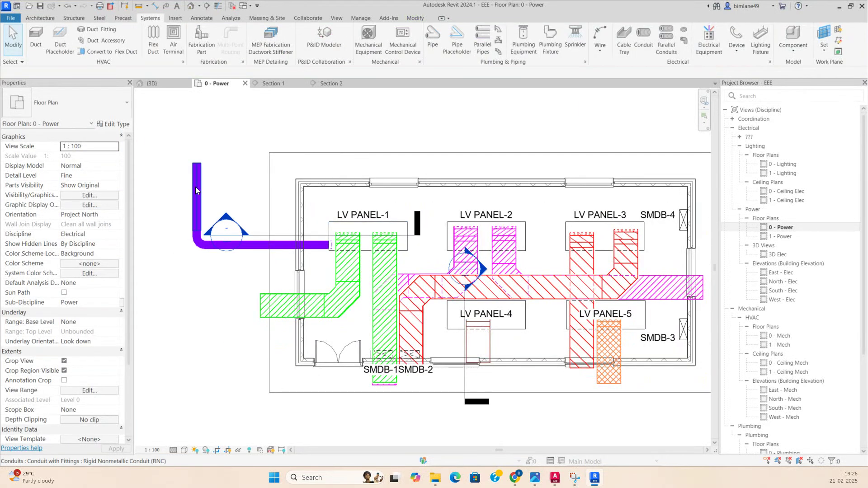
# Step: Draw a second L-shaped 300 mm conduit inside the first, with a horizontal run of about 4500 mm towards LV PANEL-1
pyautogui.press('c')
pyautogui.press('n')
pyautogui.click(210, 164)
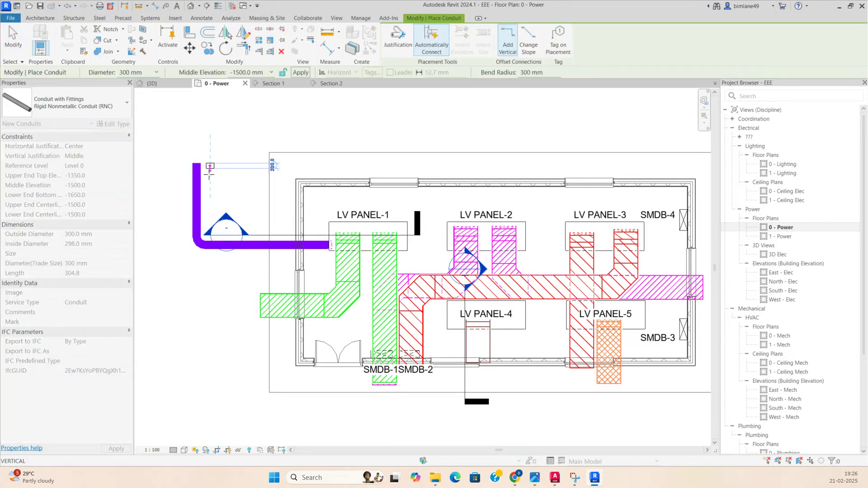
pyautogui.click(212, 233)
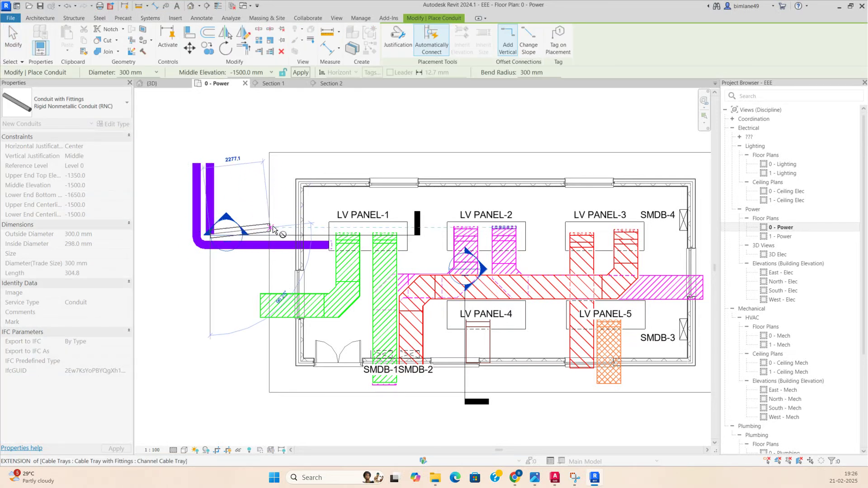
pyautogui.click(332, 233)
pyautogui.scroll(2, 332, 233)
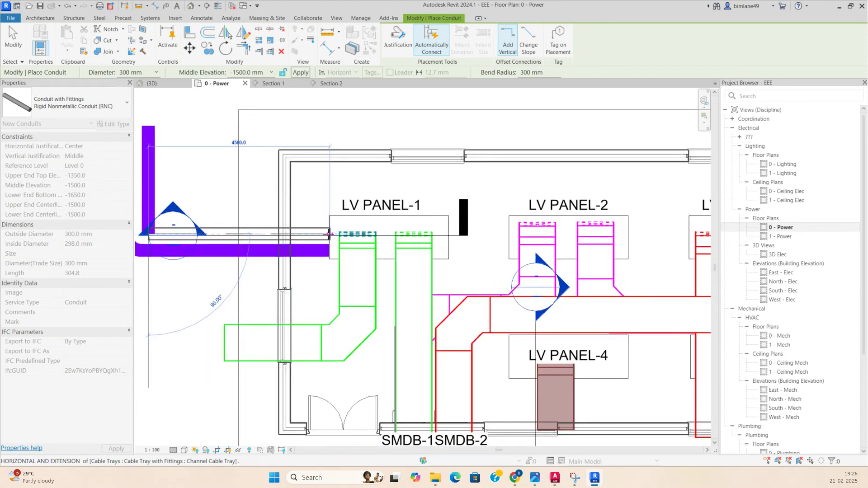
pyautogui.scroll(-2, 326, 230)
pyautogui.scroll(2, 322, 228)
pyautogui.press('Escape')
pyautogui.press('Escape')
# Step: Nudge the second conduit's horizontal run slightly upward in plan, away from the first conduit
pyautogui.click(321, 226)
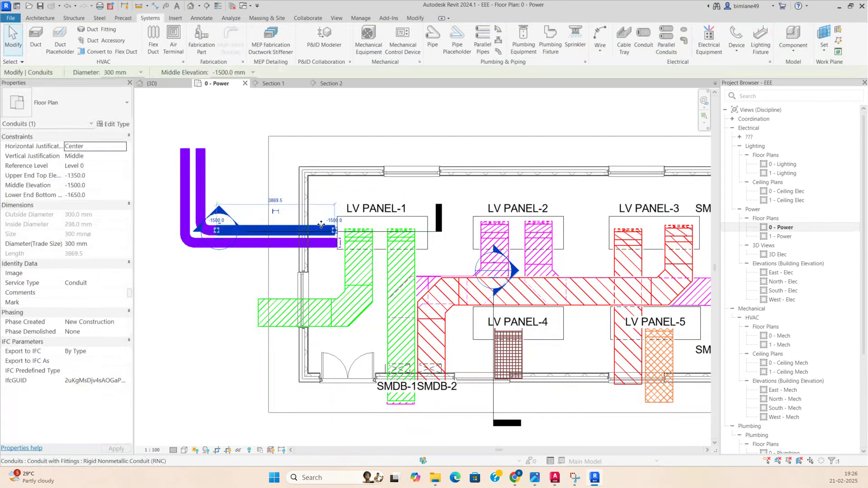
pyautogui.press('Up')
pyautogui.press('Up')
pyautogui.press('Escape')
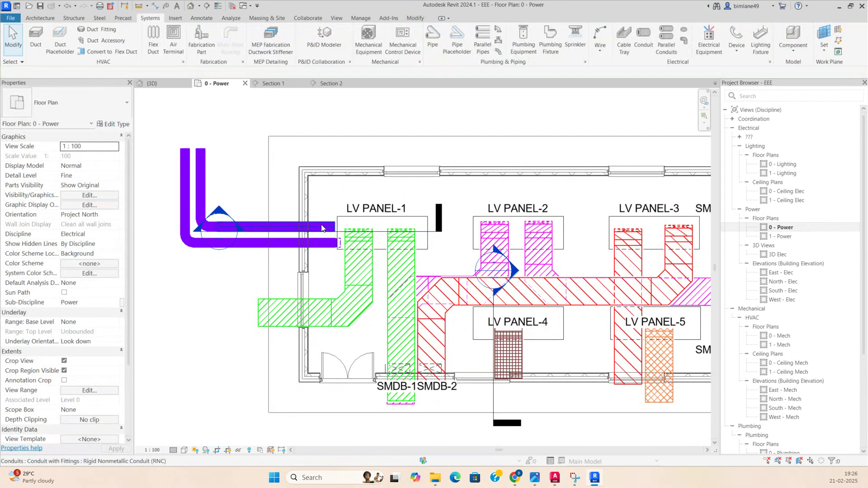
# Step: Delete the existing horizontal section through LV PANEL-1, including its Section 2 view
pyautogui.click(441, 232)
pyautogui.scroll(2, 337, 239)
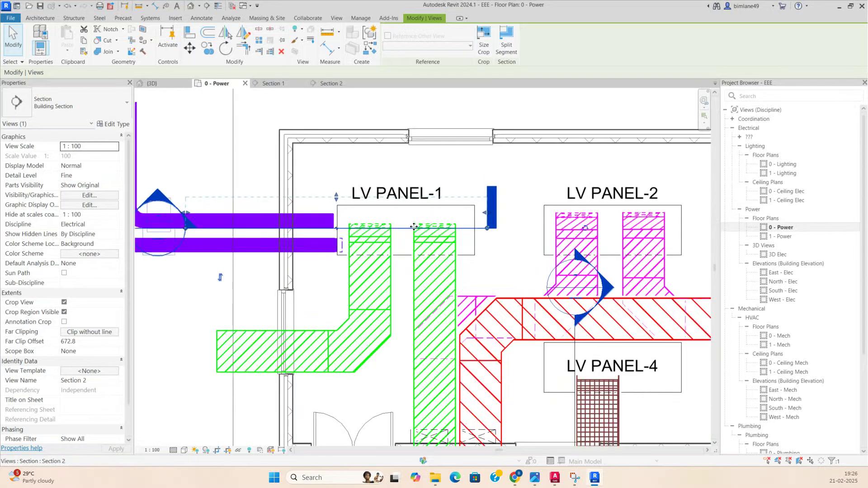
pyautogui.press('Delete')
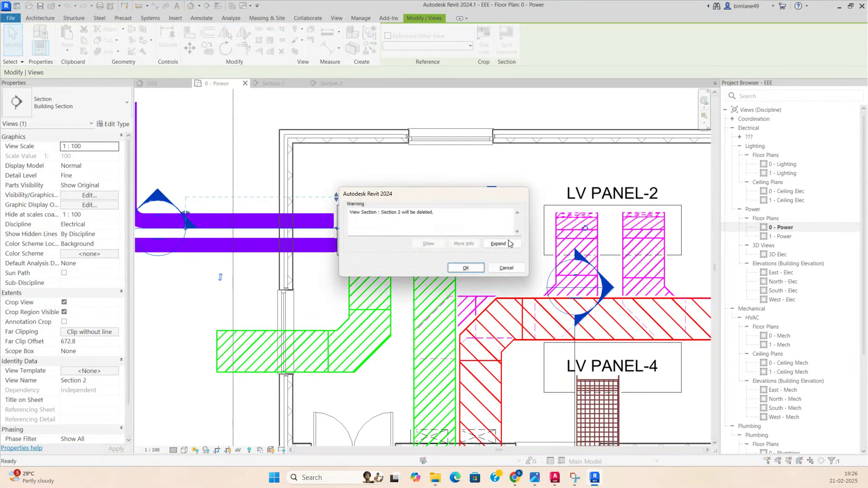
pyautogui.click(465, 267)
pyautogui.scroll(-2, 517, 246)
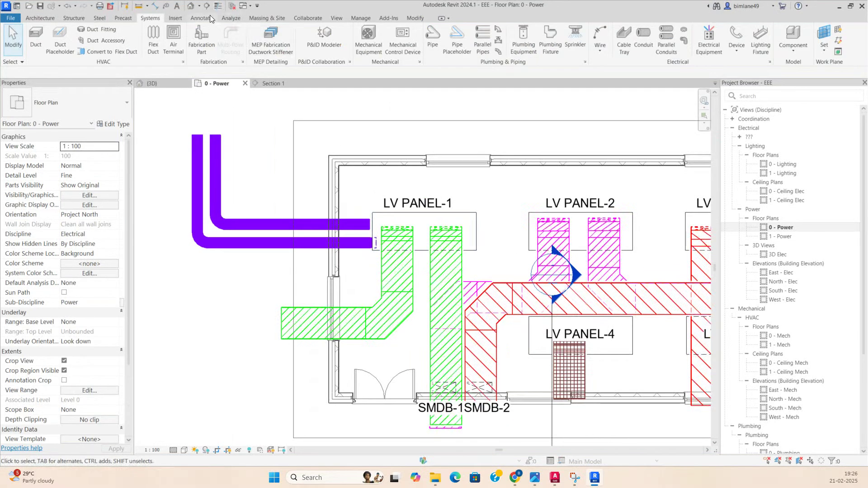
# Step: Create a new horizontal building section from outside the left wall, along the conduits, through LV PANEL-1
pyautogui.click(207, 6)
pyautogui.scroll(1, 231, 226)
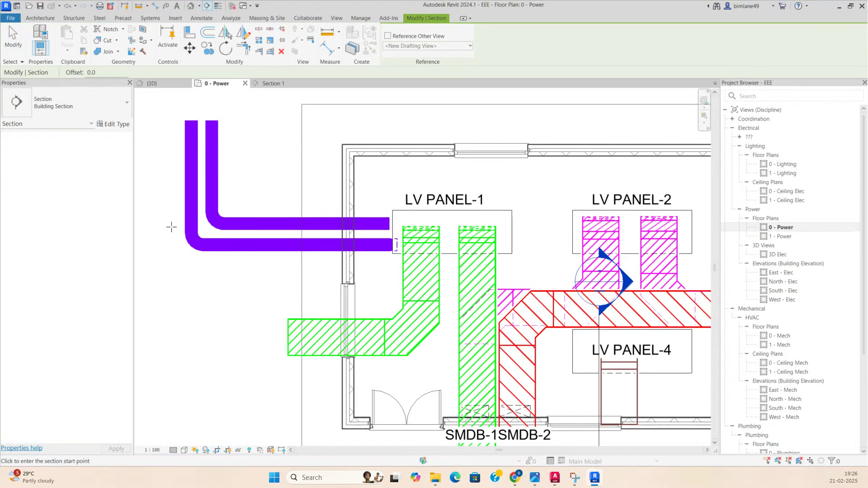
pyautogui.click(195, 226)
pyautogui.click(447, 222)
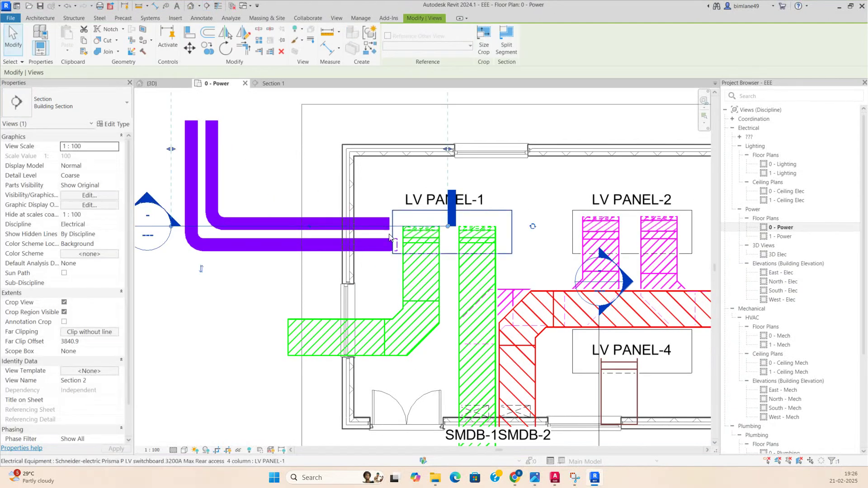
# Step: Reduce the new section's far clip depth to about 626 mm and adjust its line between the two conduits
pyautogui.scroll(1, 404, 219)
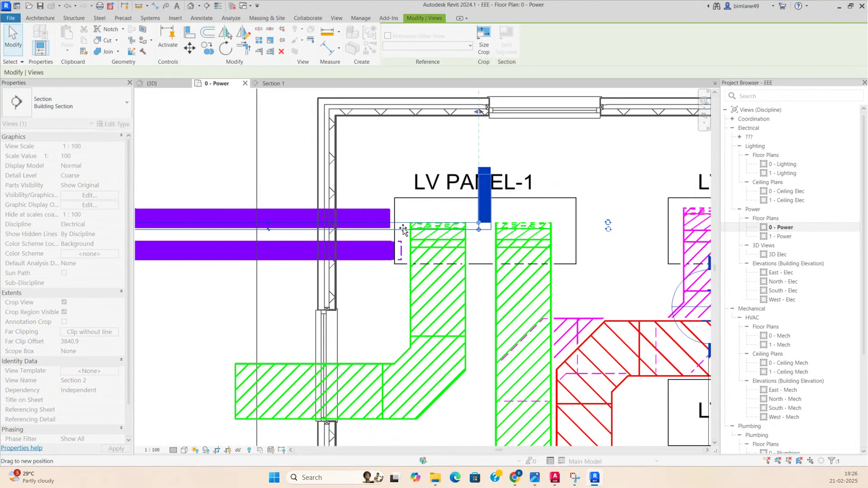
pyautogui.scroll(-3, 403, 226)
pyautogui.moveTo(381, 141); pyautogui.dragTo(382, 188)
pyautogui.moveTo(386, 219); pyautogui.dragTo(386, 221)
pyautogui.scroll(2, 353, 227)
# Step: Open the new section's view and set its detail level to Fine
pyautogui.rightClick(296, 239)
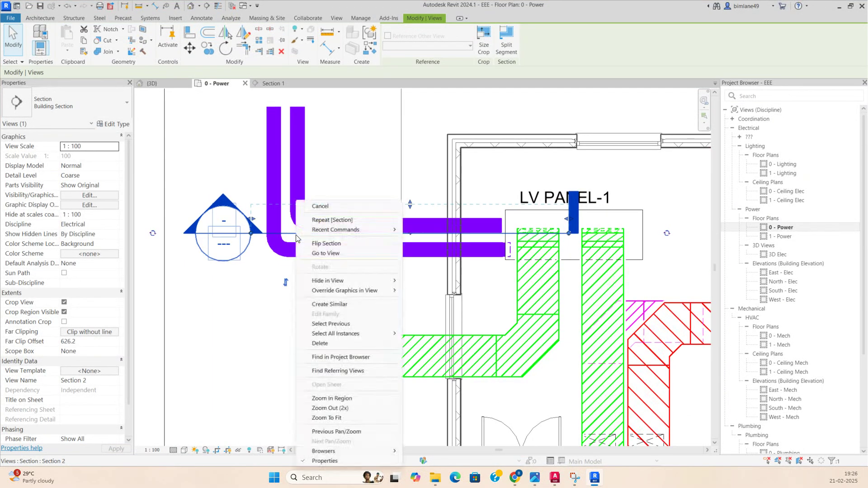
pyautogui.click(340, 255)
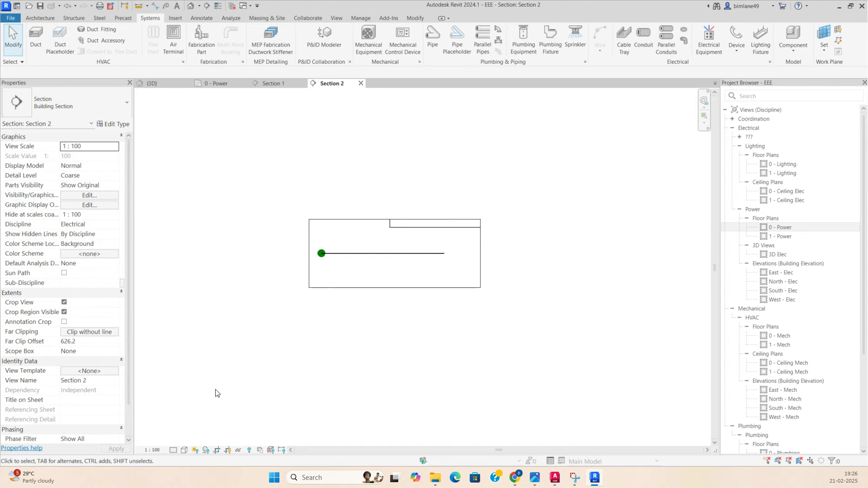
pyautogui.click(172, 451)
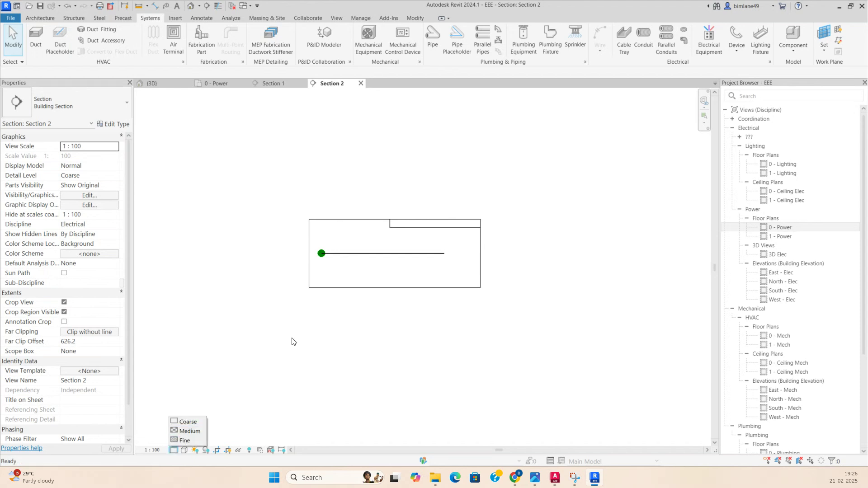
pyautogui.click(183, 441)
# Step: Extend the section's crop region upward past Level 1 and sideways to include LV PANEL-1 and the neighbouring panel
pyautogui.click(393, 288)
pyautogui.scroll(-3, 394, 290)
pyautogui.moveTo(396, 259); pyautogui.dragTo(393, 138)
pyautogui.scroll(2, 438, 226)
pyautogui.moveTo(434, 209); pyautogui.dragTo(558, 215)
pyautogui.scroll(3, 471, 294)
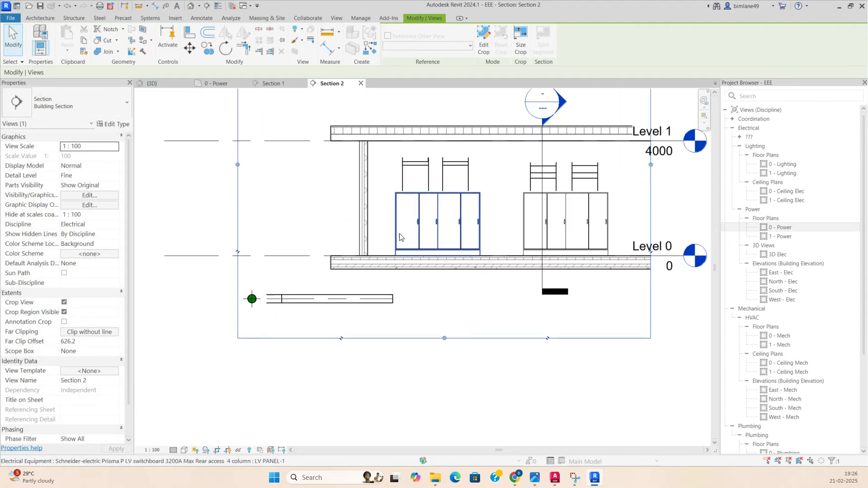
pyautogui.scroll(2, 391, 303)
# Step: Draw a vertical conduit from the underground run's open end up through the slab to 300 mm above Level 0
pyautogui.click(394, 297)
pyautogui.rightClick(393, 295)
pyautogui.click(425, 94)
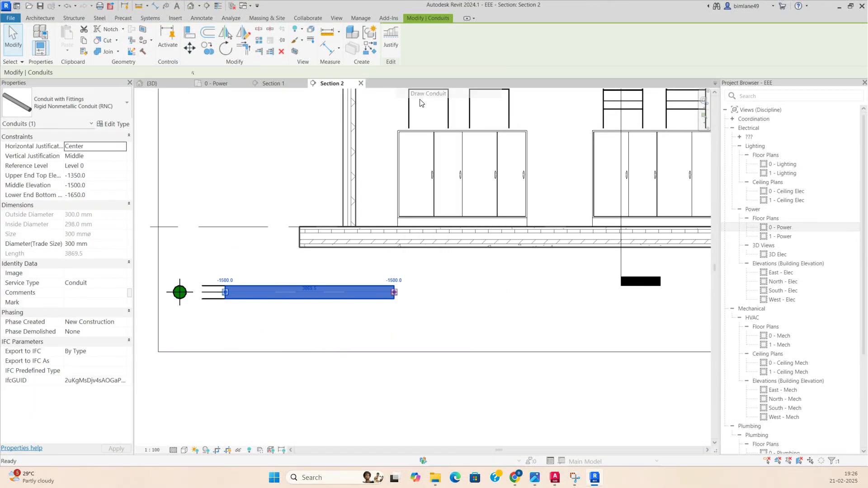
pyautogui.click(394, 214)
pyautogui.press('Escape')
pyautogui.press('Escape')
# Step: Nudge the vertical conduit riser to the right so that it rises beneath LV PANEL-1
pyautogui.click(400, 261)
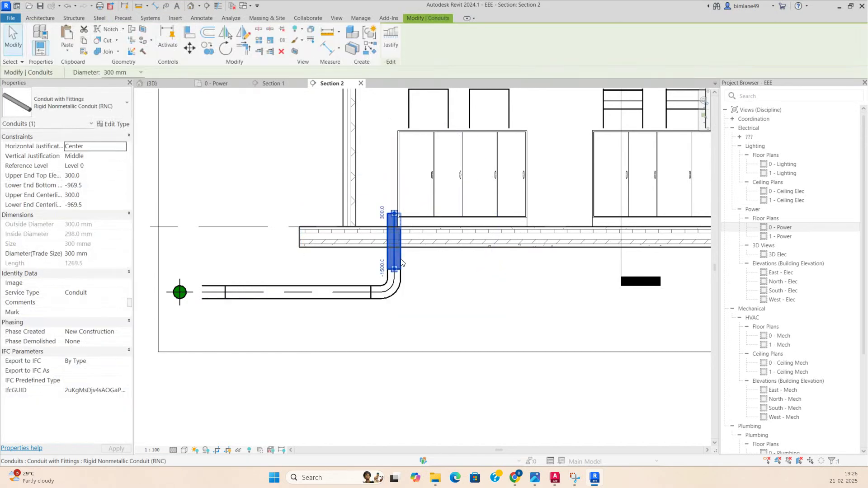
pyautogui.press('Right')
pyautogui.press('Right')
pyautogui.press('Right')
pyautogui.press('Right')
pyautogui.press('Right')
pyautogui.press('Right')
pyautogui.press('Right')
pyautogui.press('Right')
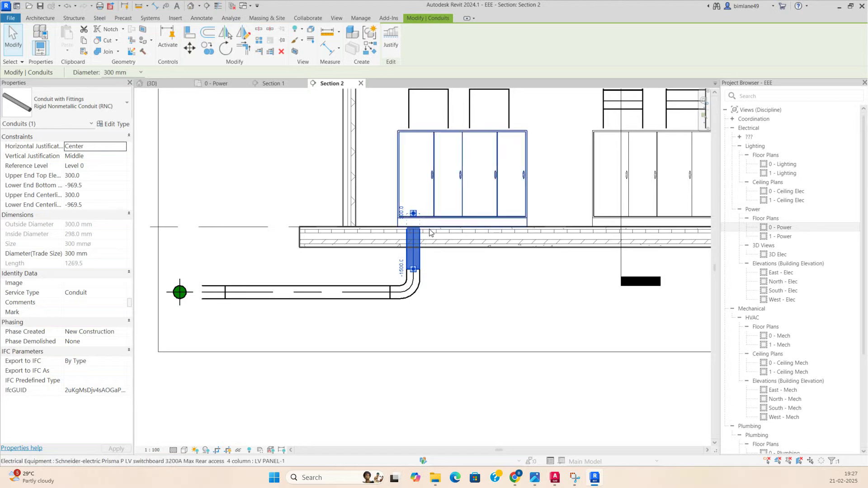
# Step: Lower the vertical conduit riser's top end to Level 0 and nudge the riser slightly to the right
pyautogui.scroll(2, 411, 211)
pyautogui.scroll(-2, 410, 211)
pyautogui.press('Escape')
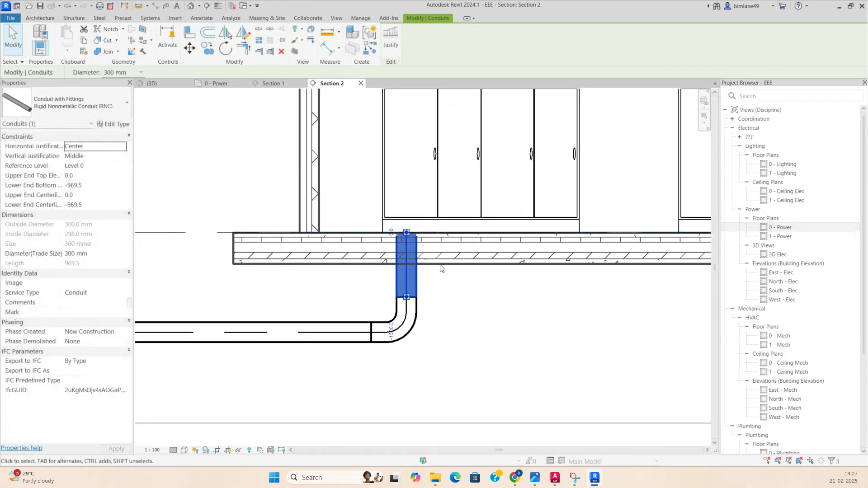
pyautogui.click(424, 274)
pyautogui.press('Right')
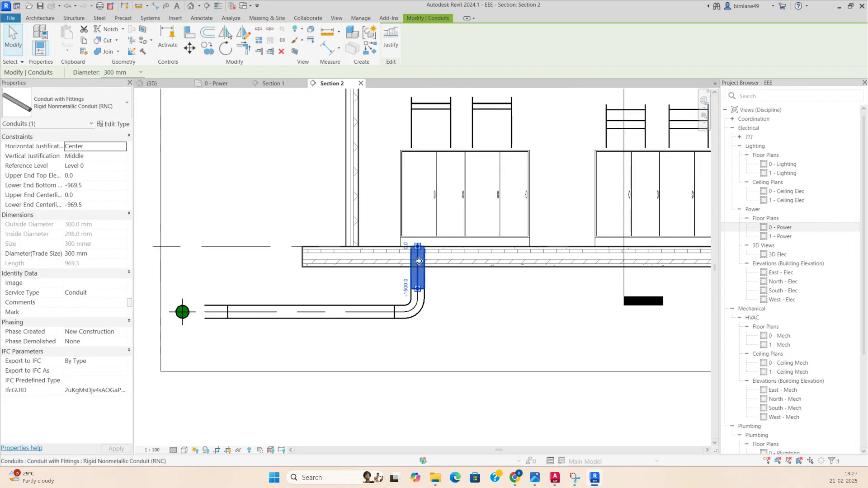
pyautogui.press('Escape')
pyautogui.scroll(-2, 419, 265)
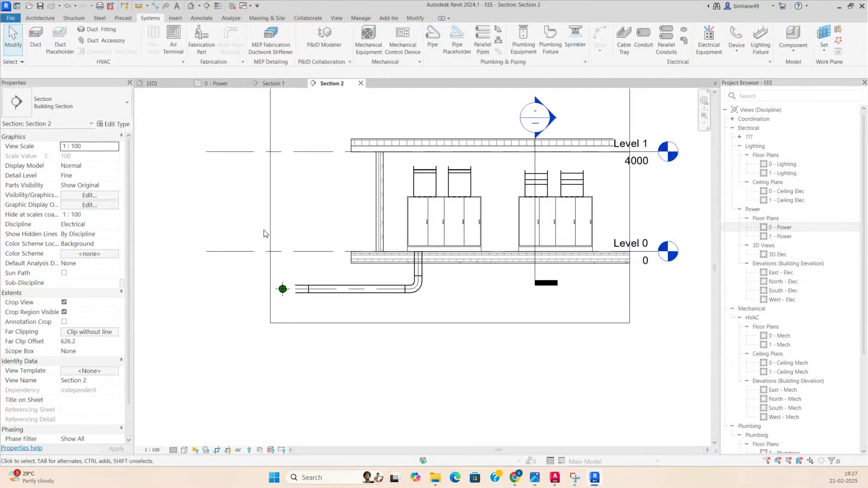
# Step: Isolate the conduit run with its riser in a 3D section box and examine it
pyautogui.moveTo(229, 196); pyautogui.dragTo(486, 386)
pyautogui.press('Escape')
pyautogui.moveTo(196, 131); pyautogui.dragTo(491, 410)
pyautogui.click(295, 50)
pyautogui.keyDown('shift'); pyautogui.moveTo(281, 294); pyautogui.dragTo(357, 344, button='middle'); pyautogui.keyUp('shift')
# Step: In the 0 - Power plan, move the Section 2 line just below the second conduit run and go to its view
pyautogui.click(217, 83)
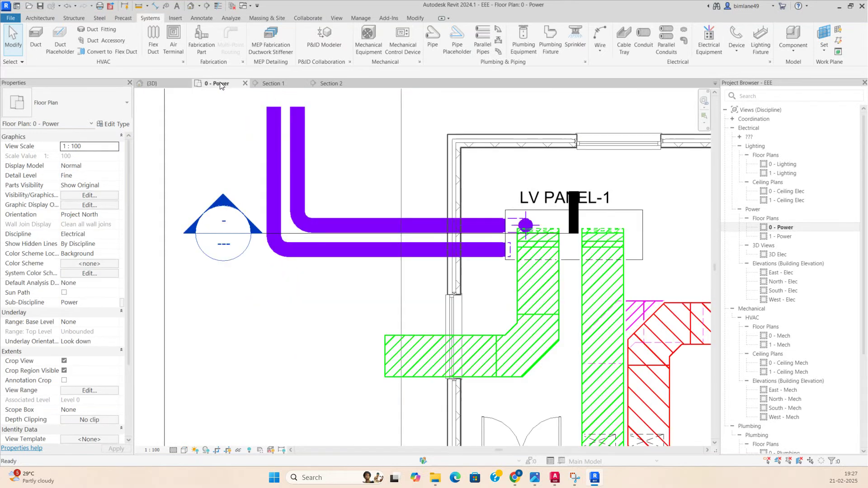
pyautogui.scroll(4, 289, 236)
pyautogui.click(302, 231)
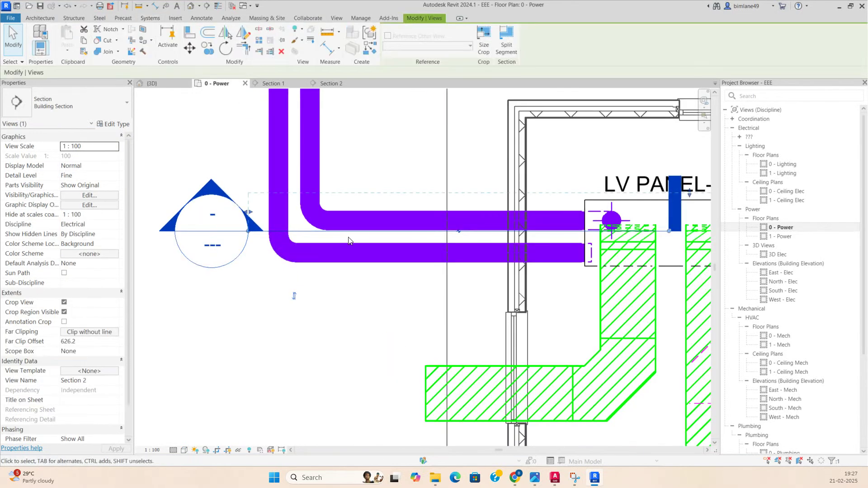
pyautogui.moveTo(373, 231); pyautogui.dragTo(378, 265)
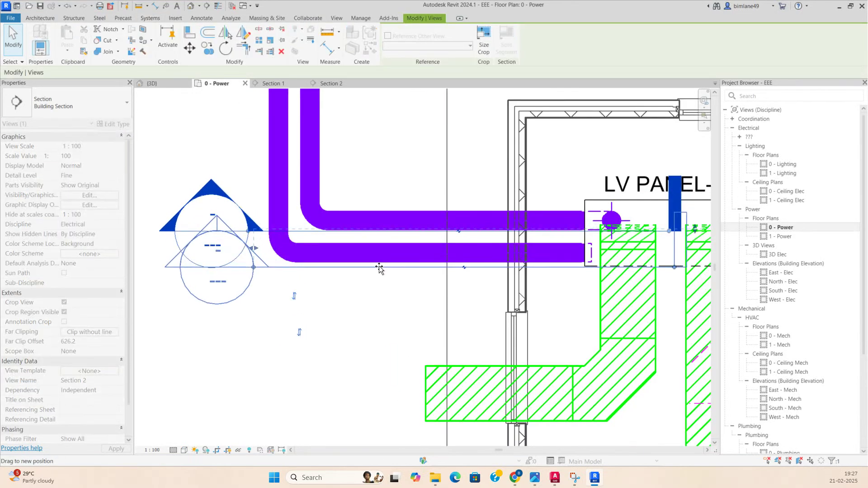
pyautogui.rightClick(394, 267)
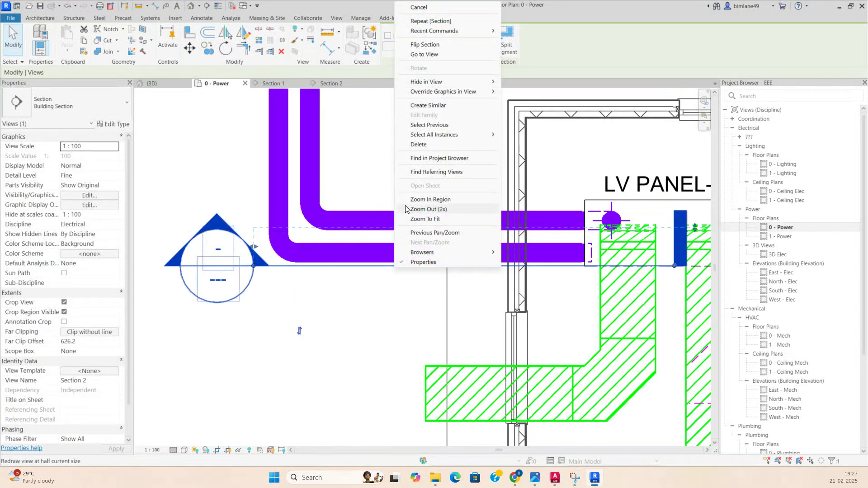
pyautogui.click(425, 55)
# Step: Draw a vertical conduit from the second underground run's open end up through the slab to 500 mm above Level 0
pyautogui.scroll(3, 420, 303)
pyautogui.scroll(-2, 418, 302)
pyautogui.moveTo(375, 298); pyautogui.dragTo(318, 294, button='middle')
pyautogui.scroll(3, 338, 285)
pyautogui.click(354, 295)
pyautogui.rightClick(353, 287)
pyautogui.click(385, 87)
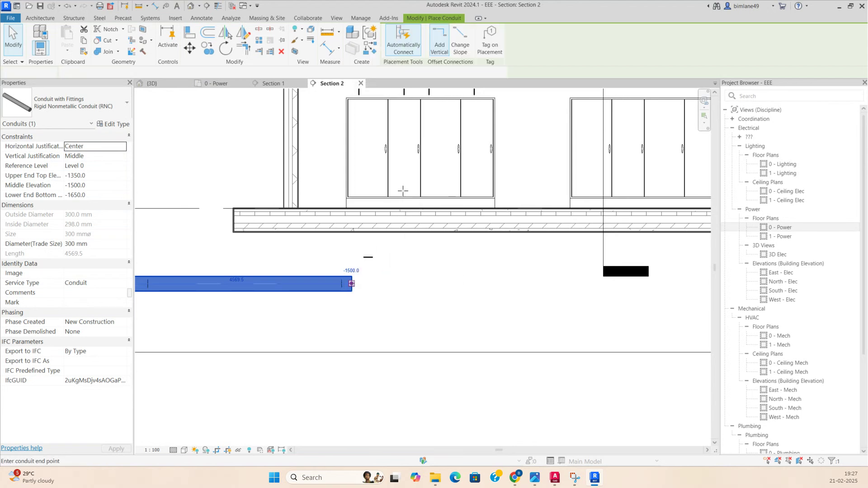
pyautogui.click(347, 182)
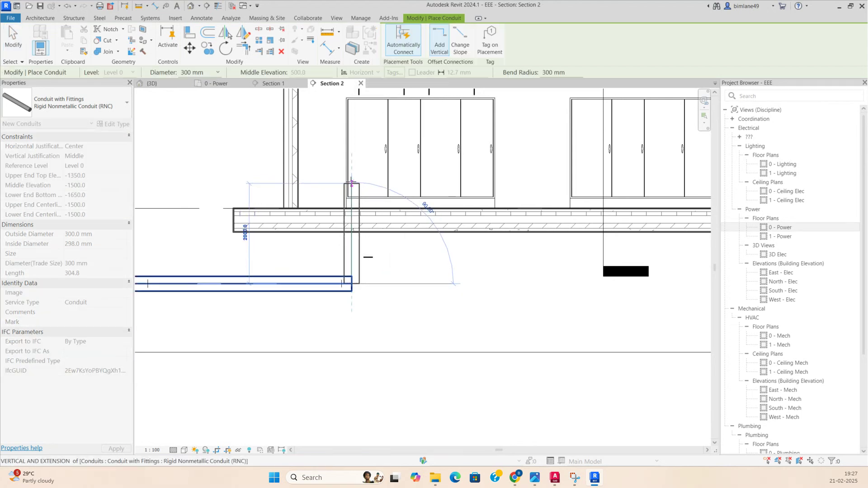
pyautogui.press('Escape')
pyautogui.press('Escape')
# Step: Nudge the second riser to the right beneath LV PANEL-1 and lower its top end to Level 0
pyautogui.click(358, 254)
pyautogui.press('Right')
pyautogui.press('Right')
pyautogui.press('Right')
pyautogui.press('Right')
pyautogui.press('Right')
pyautogui.press('Right')
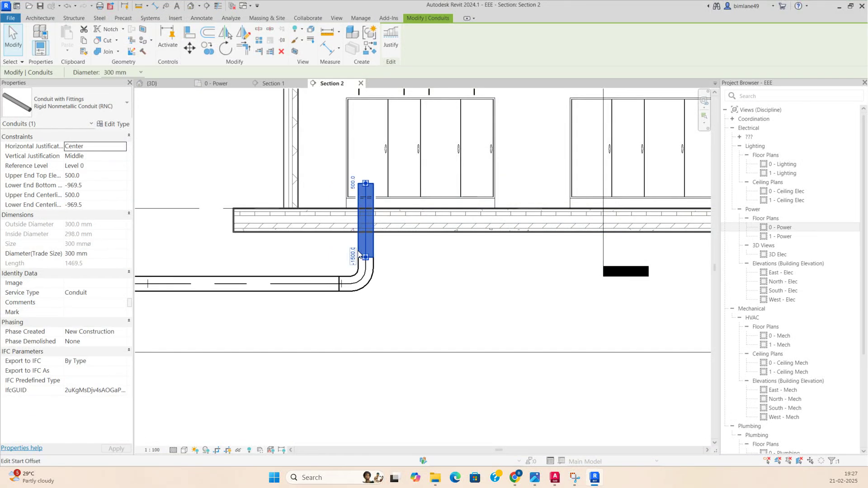
pyautogui.press('Right')
pyautogui.scroll(3, 384, 185)
pyautogui.moveTo(360, 183); pyautogui.dragTo(361, 217)
pyautogui.click(359, 220)
pyautogui.press('Escape')
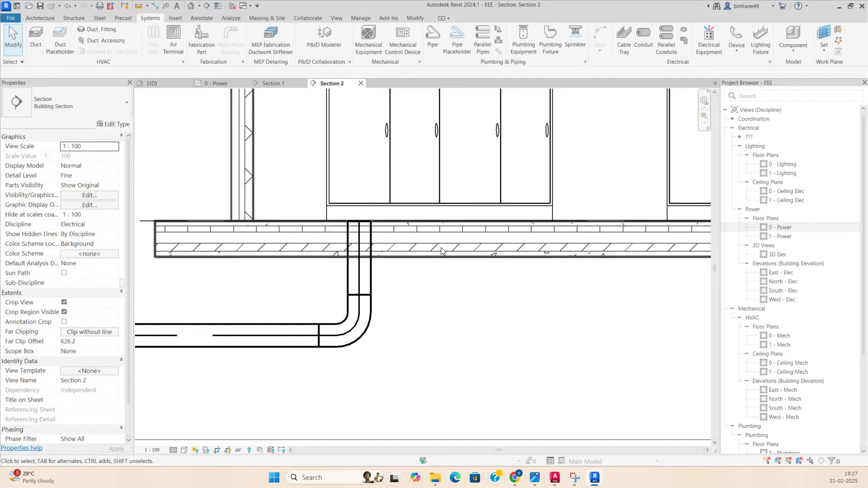
# Step: Check the conduits beneath the slab in the 3D view and return to the 0 - Power floor plan
pyautogui.click(159, 85)
pyautogui.scroll(-3, 374, 232)
pyautogui.keyDown('shift'); pyautogui.moveTo(440, 299); pyautogui.dragTo(402, 239, button='middle'); pyautogui.keyUp('shift')
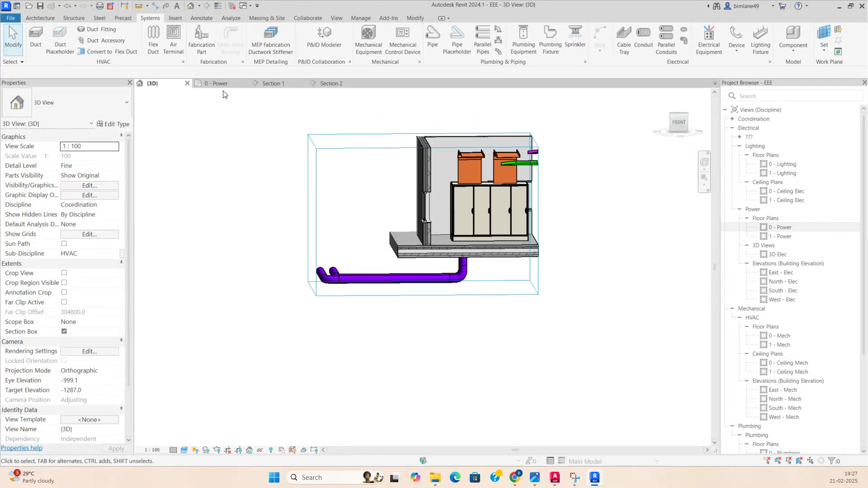
pyautogui.click(217, 83)
pyautogui.scroll(-3, 303, 344)
pyautogui.moveTo(495, 283); pyautogui.dragTo(430, 301, button='middle')
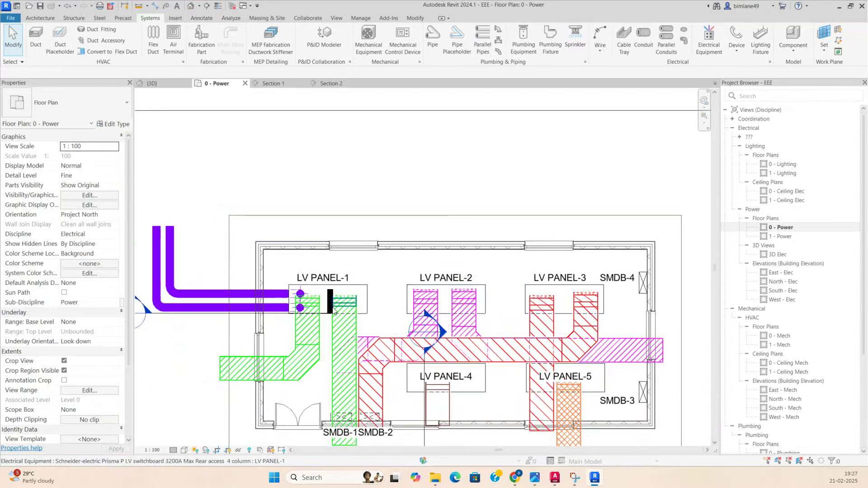
pyautogui.press('c')
pyautogui.press('s')
pyautogui.scroll(-2, 452, 239)
pyautogui.press('Escape')
pyautogui.press('Escape')
pyautogui.scroll(1, 302, 295)
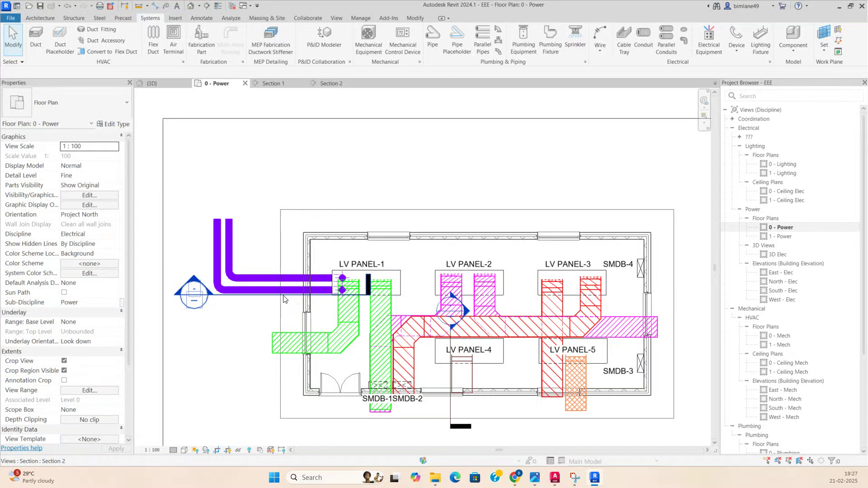
# Step: Select both complete conduit runs in the plan and isolate them in a 3D section box
pyautogui.moveTo(208, 225); pyautogui.dragTo(344, 301)
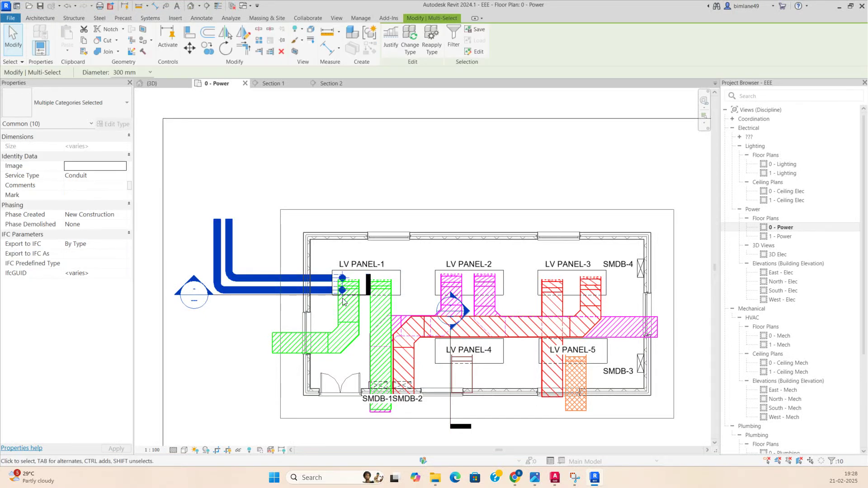
pyautogui.click(294, 51)
pyautogui.press('Escape')
pyautogui.keyDown('shift'); pyautogui.moveTo(400, 283); pyautogui.dragTo(451, 296, button='middle'); pyautogui.keyUp('shift')
pyautogui.scroll(2, 262, 324)
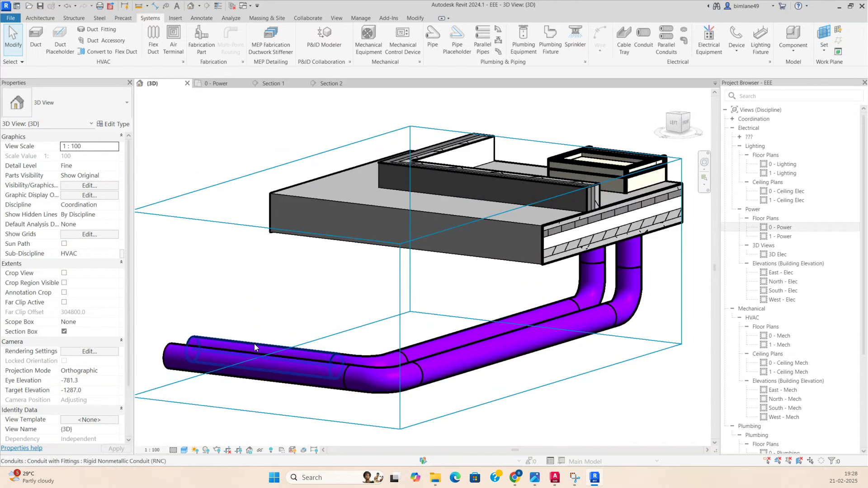
# Step: Select the whole connected network of the inner conduit run and delete it
pyautogui.click(254, 344)
pyautogui.press('Tab')
pyautogui.click(254, 344)
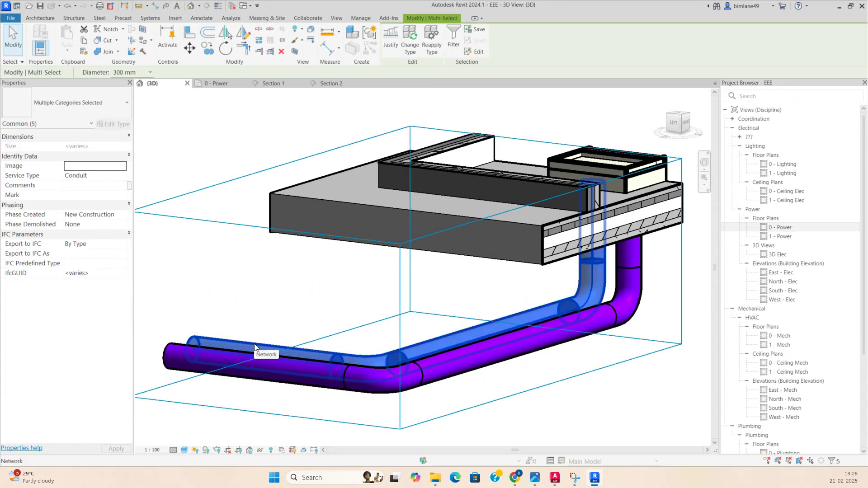
pyautogui.press('Escape')
# Step: Resize the 3D section box to enclose the electrical room and underground conduit, with its top cut below the roof
pyautogui.scroll(-2, 254, 343)
pyautogui.click(484, 240)
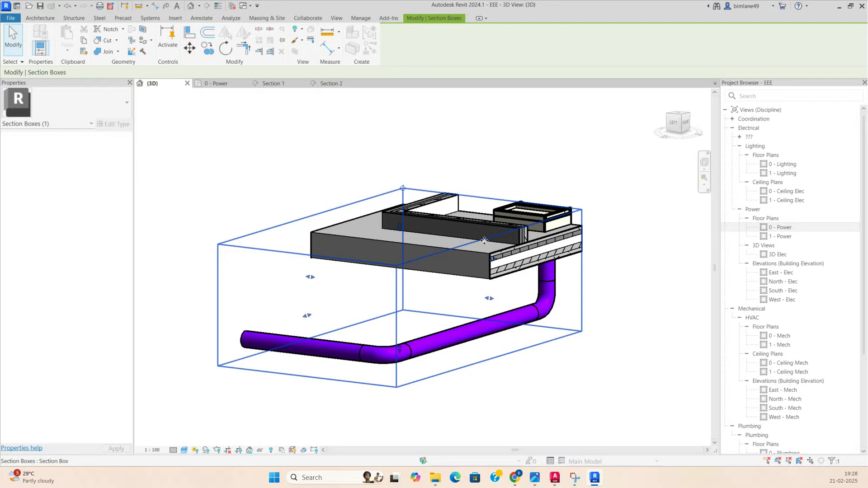
pyautogui.scroll(-2, 452, 244)
pyautogui.keyDown('shift'); pyautogui.moveTo(443, 316); pyautogui.dragTo(420, 332, button='middle'); pyautogui.keyUp('shift')
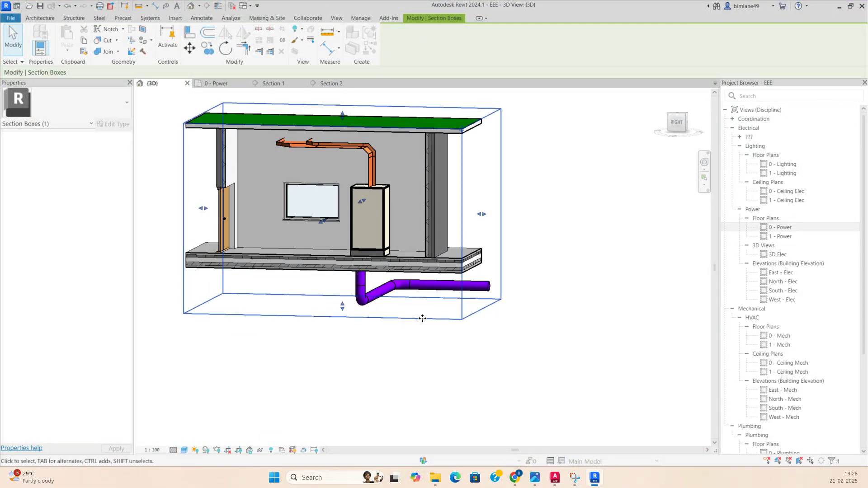
pyautogui.keyDown('shift'); pyautogui.moveTo(402, 278); pyautogui.dragTo(378, 330, button='middle'); pyautogui.keyUp('shift')
pyautogui.moveTo(316, 241); pyautogui.dragTo(222, 299)
pyautogui.moveTo(302, 167); pyautogui.dragTo(303, 194)
pyautogui.moveTo(416, 276); pyautogui.dragTo(384, 270)
pyautogui.keyDown('shift'); pyautogui.moveTo(422, 364); pyautogui.dragTo(473, 309, button='middle'); pyautogui.keyUp('shift')
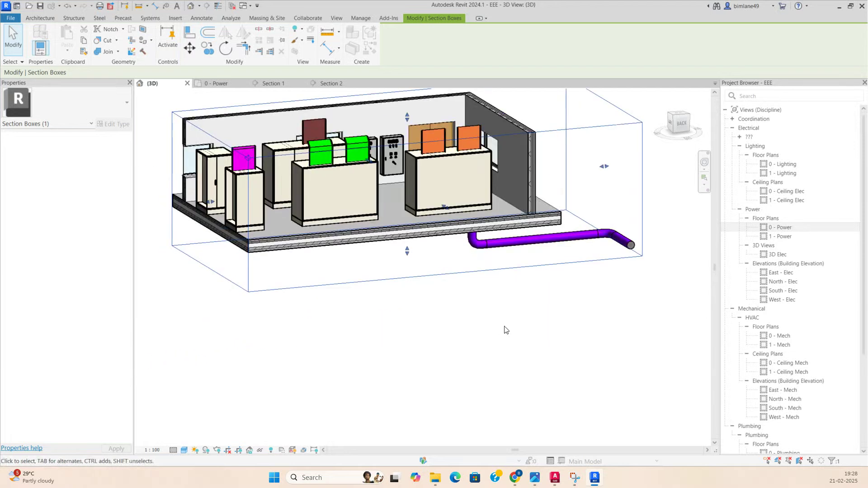
pyautogui.scroll(-1, 498, 320)
pyautogui.moveTo(457, 238); pyautogui.dragTo(465, 221)
pyautogui.keyDown('shift'); pyautogui.moveTo(465, 221); pyautogui.dragTo(465, 278, button='middle'); pyautogui.keyUp('shift')
pyautogui.moveTo(458, 204); pyautogui.dragTo(491, 288, button='middle')
pyautogui.scroll(1, 492, 288)
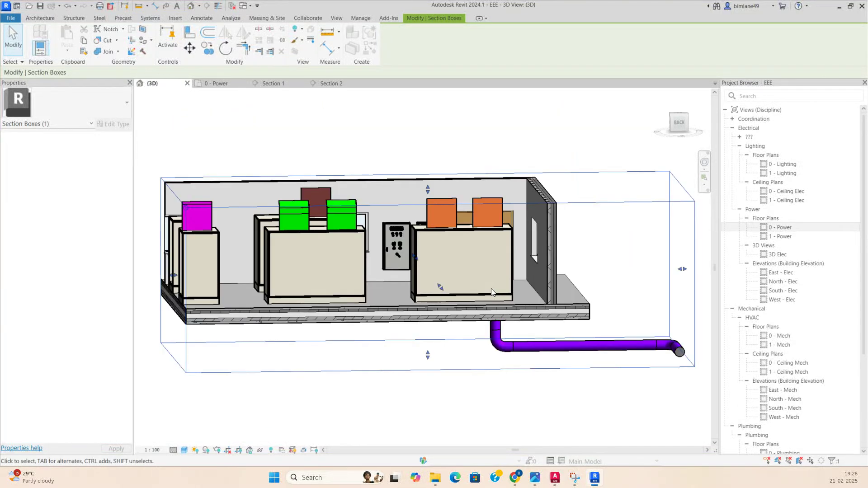
# Step: Start Parallel Conduits with a horizontal number of 3 and a vertical number of 3
pyautogui.click(149, 18)
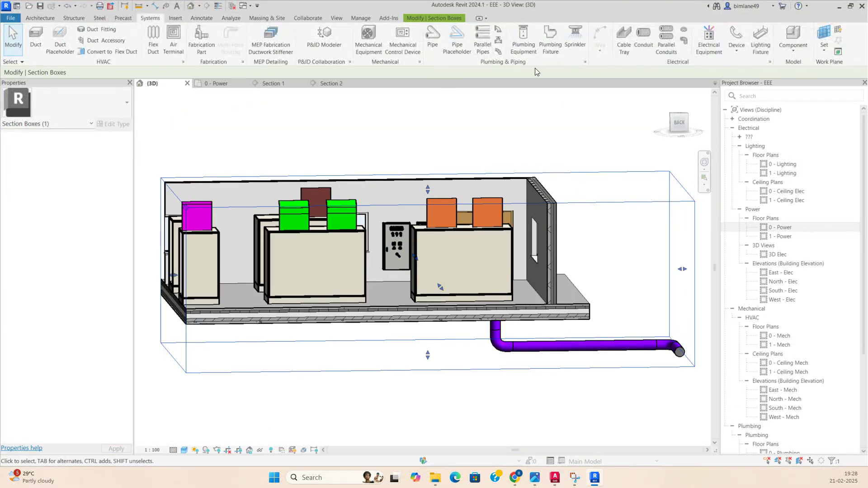
pyautogui.click(661, 39)
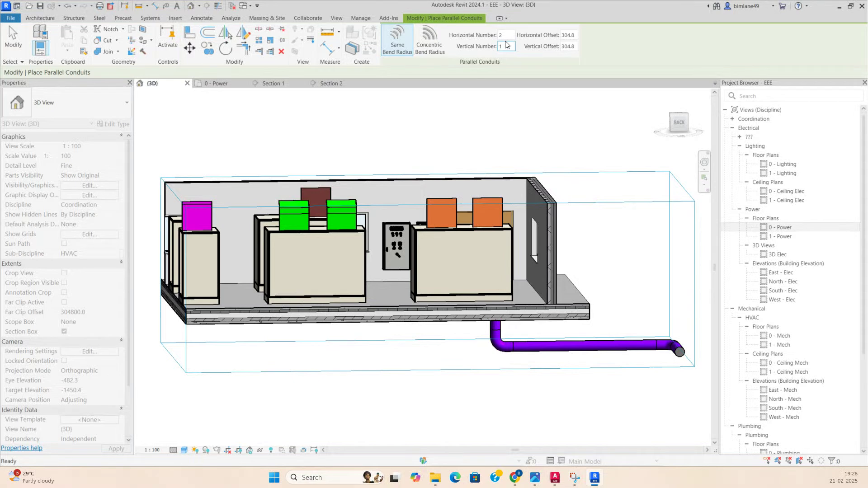
pyautogui.doubleClick(500, 36)
# Step: Generate the parallel conduits along the whole connected chain of the remaining run, offset toward the inside and above it
pyautogui.scroll(-2, 585, 354)
pyautogui.keyDown('shift'); pyautogui.moveTo(585, 354); pyautogui.dragTo(696, 380, button='middle'); pyautogui.keyUp('shift')
pyautogui.scroll(3, 589, 332)
pyautogui.moveTo(586, 366); pyautogui.dragTo(515, 265, button='middle')
pyautogui.keyDown('shift'); pyautogui.moveTo(509, 296); pyautogui.dragTo(506, 279, button='middle'); pyautogui.keyUp('shift')
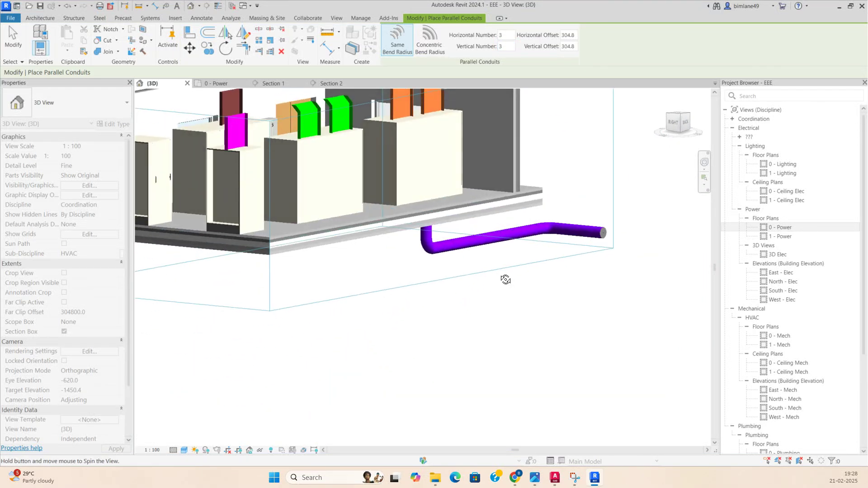
pyautogui.scroll(2, 478, 244)
pyautogui.moveTo(482, 247)
pyautogui.keyDown('shift'); pyautogui.mouseDown(button='middle')
pyautogui.moveTo(494, 244)
pyautogui.moveTo(489, 236)
pyautogui.mouseUp(button='middle'); pyautogui.keyUp('shift')
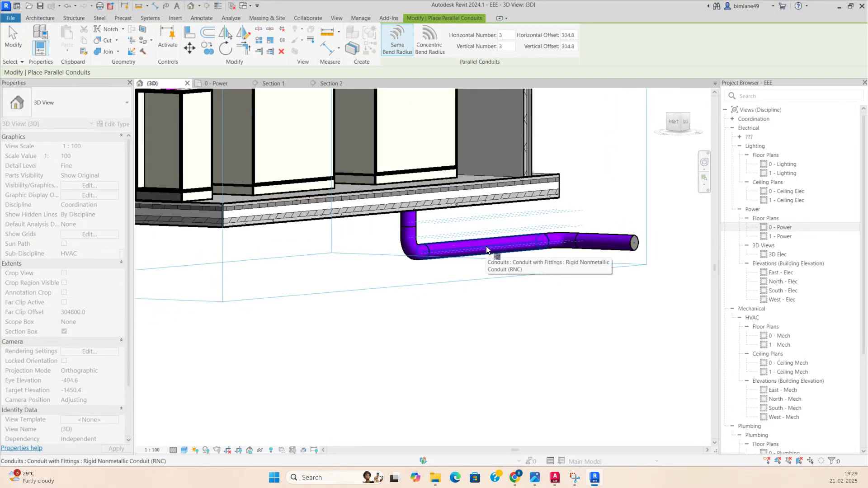
pyautogui.press('Tab')
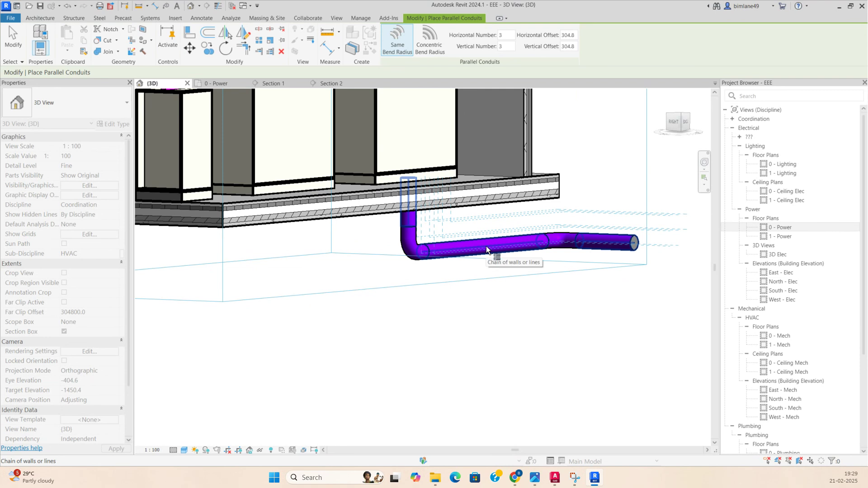
pyautogui.click(486, 246)
# Step: Examine the 3 x 3 conduit bank's open ends, bends and floor penetrations in the 3D view
pyautogui.scroll(-3, 498, 272)
pyautogui.keyDown('shift'); pyautogui.moveTo(515, 305); pyautogui.dragTo(323, 316, button='middle'); pyautogui.keyUp('shift')
pyautogui.scroll(4, 468, 281)
pyautogui.keyDown('shift'); pyautogui.moveTo(511, 297); pyautogui.dragTo(581, 407, button='middle'); pyautogui.keyUp('shift')
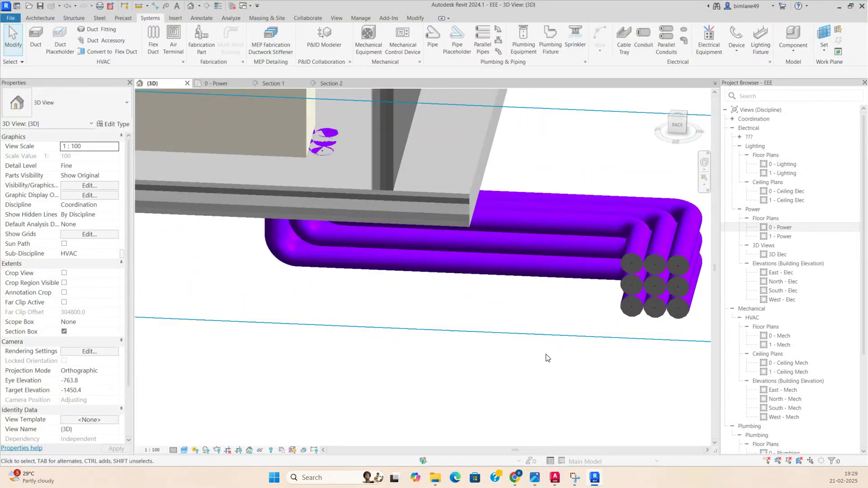
pyautogui.scroll(3, 562, 345)
pyautogui.keyDown('shift'); pyautogui.moveTo(562, 345); pyautogui.dragTo(570, 333, button='middle'); pyautogui.keyUp('shift')
pyautogui.scroll(-3, 524, 358)
pyautogui.keyDown('shift'); pyautogui.moveTo(504, 391); pyautogui.dragTo(504, 361, button='middle'); pyautogui.keyUp('shift')
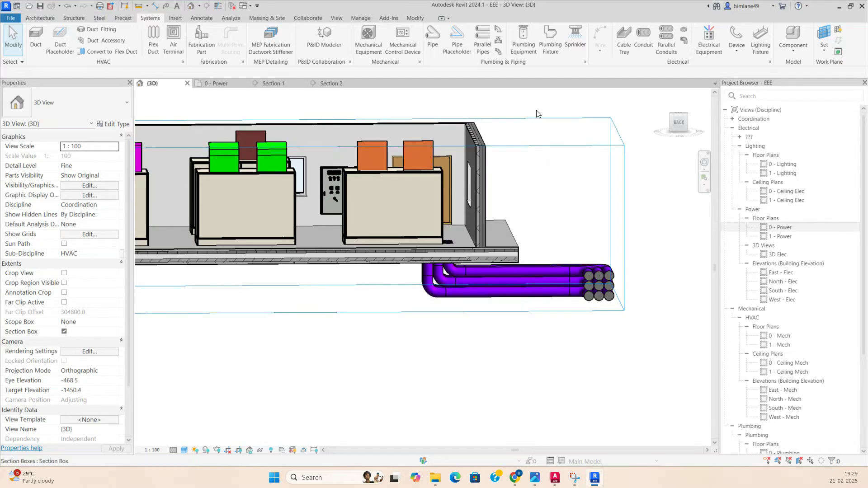
# Step: From the Back view, shift the bank's vertical risers and their elbows so that they rise beneath LV PANEL-1
pyautogui.click(677, 125)
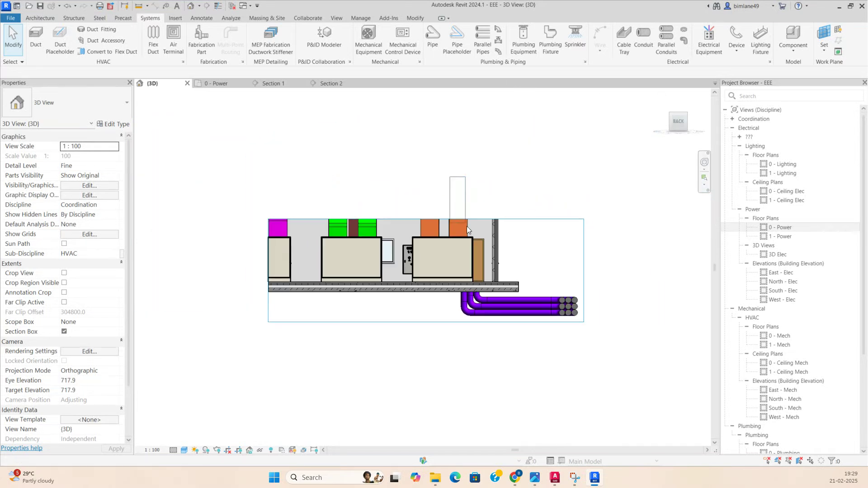
pyautogui.moveTo(494, 336); pyautogui.dragTo(494, 336)
pyautogui.scroll(2, 495, 336)
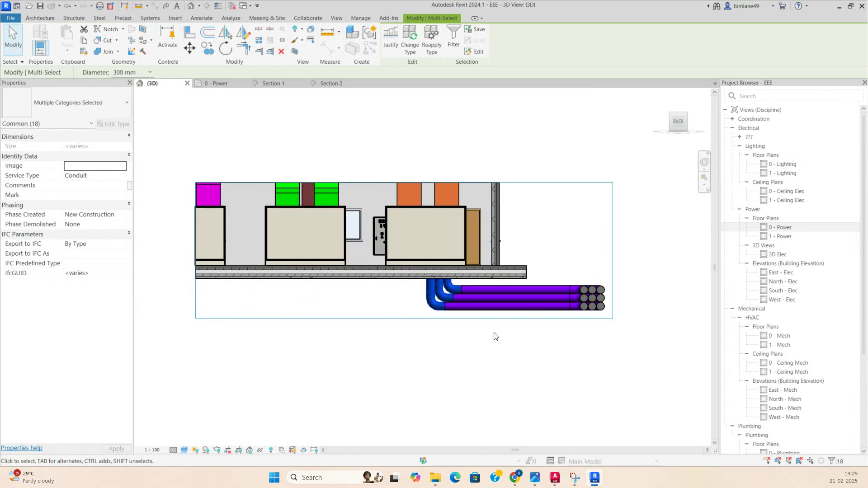
pyautogui.click(490, 333)
pyautogui.keyDown('shift'); pyautogui.moveTo(490, 333); pyautogui.dragTo(570, 309, button='middle'); pyautogui.keyUp('shift')
pyautogui.scroll(2, 487, 349)
pyautogui.keyDown('shift'); pyautogui.moveTo(485, 348); pyautogui.dragTo(551, 383, button='middle'); pyautogui.keyUp('shift')
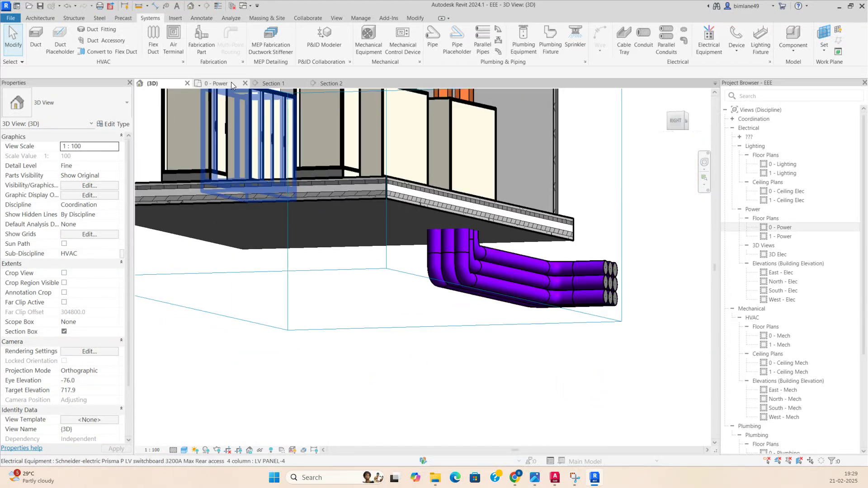
# Step: In the 0 - Power plan, delete the bank's inner conduits and bends, keeping the outermost run
pyautogui.click(226, 83)
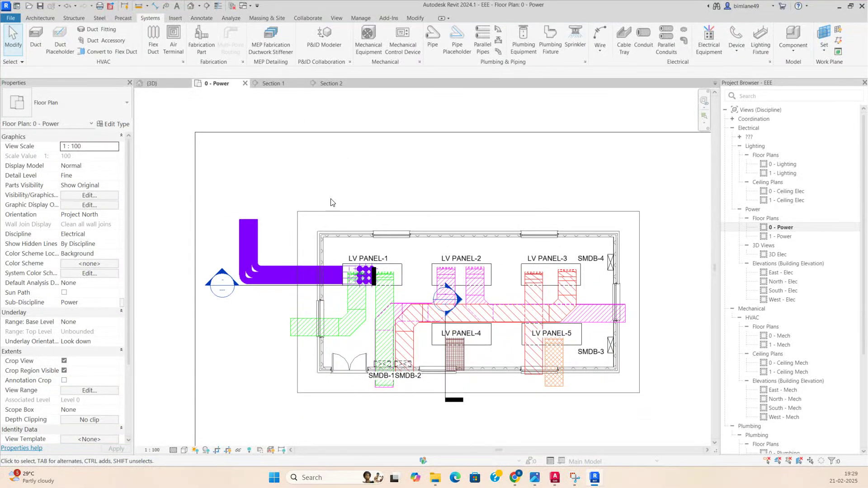
pyautogui.scroll(7, 253, 271)
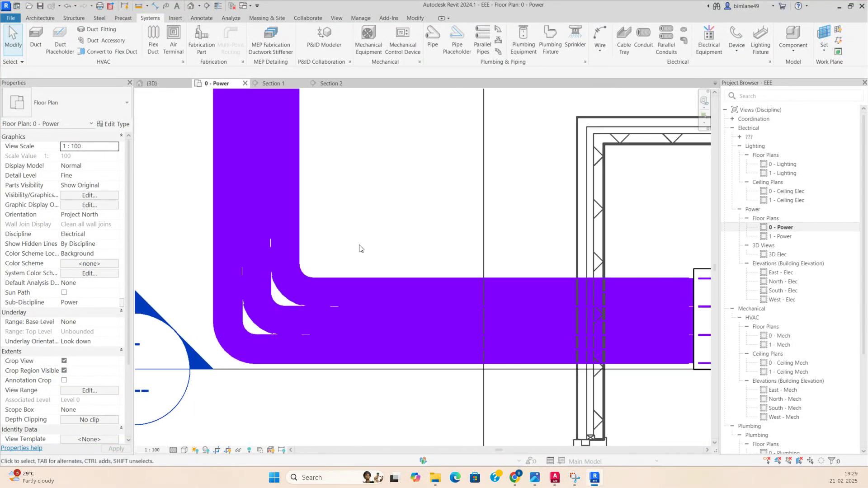
pyautogui.click(265, 317)
pyautogui.press('Escape')
pyautogui.scroll(-5, 310, 297)
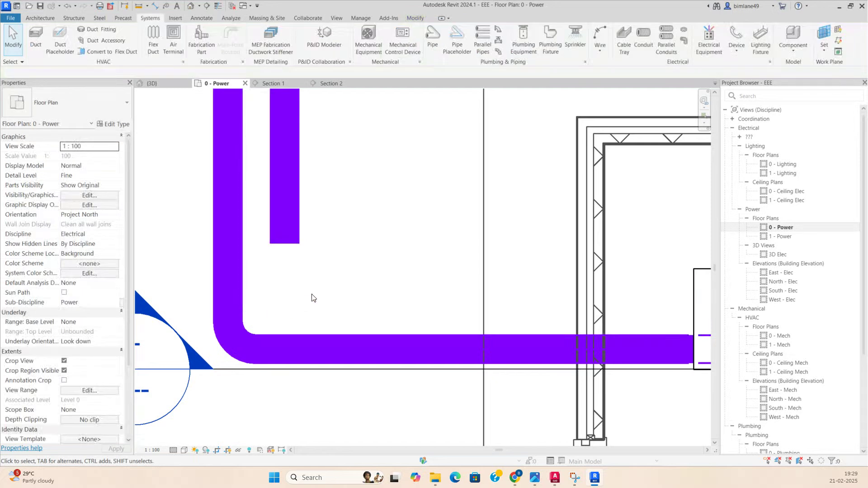
pyautogui.scroll(3, 380, 285)
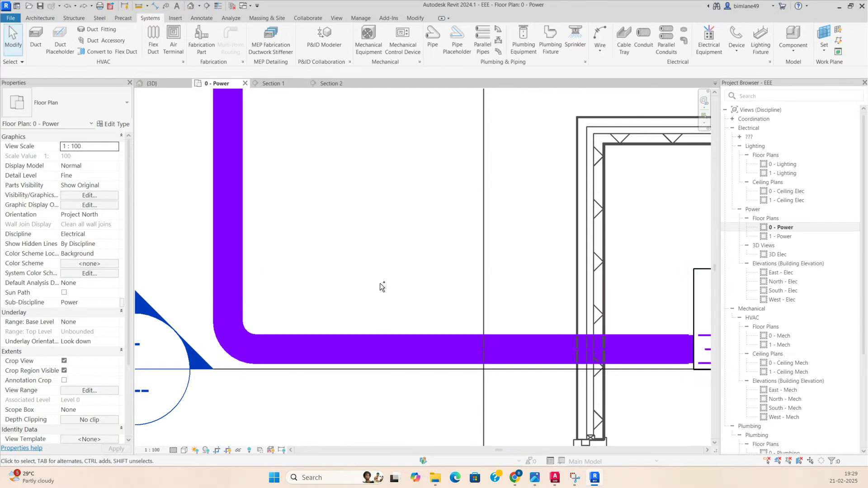
# Step: Start Parallel Conduits in the 3D view and set both the horizontal and vertical offsets to 500 mm
pyautogui.scroll(-3, 379, 283)
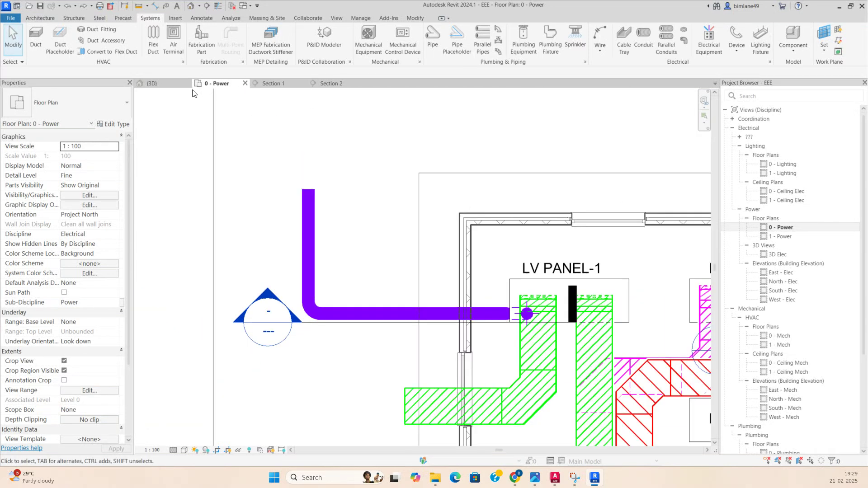
pyautogui.click(164, 83)
pyautogui.keyDown('shift'); pyautogui.moveTo(427, 288); pyautogui.dragTo(393, 292, button='middle'); pyautogui.keyUp('shift')
pyautogui.scroll(2, 517, 246)
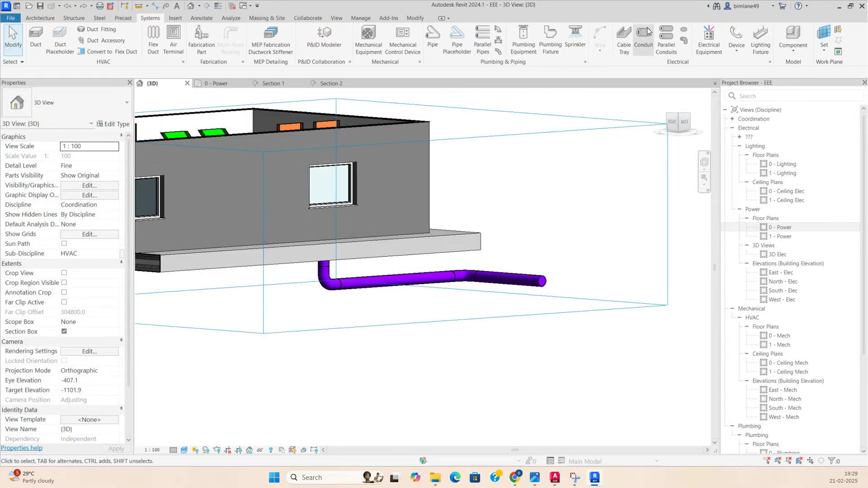
pyautogui.click(665, 39)
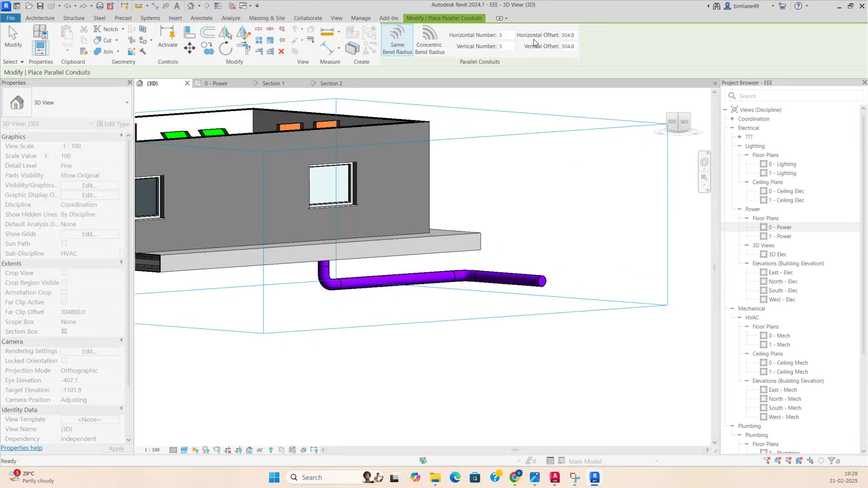
pyautogui.doubleClick(573, 36)
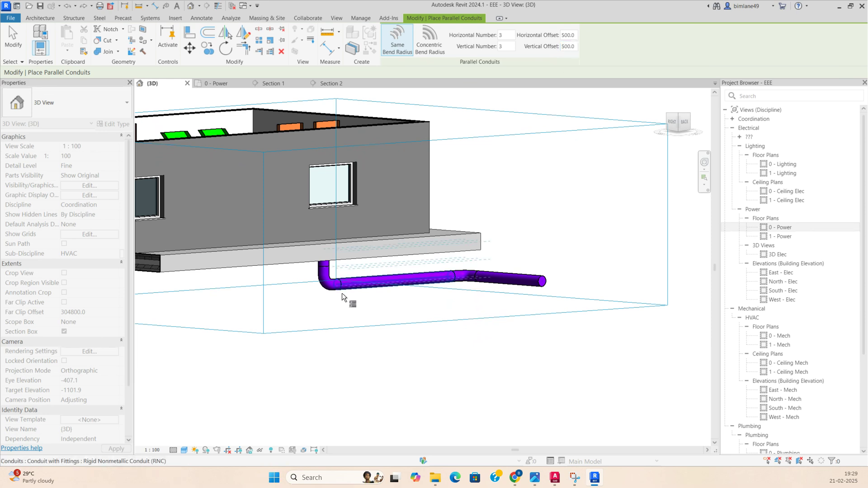
# Step: Try to generate a 3 x 3 bank of parallel conduits along the whole connected LV PANEL-1 run
pyautogui.press('Tab')
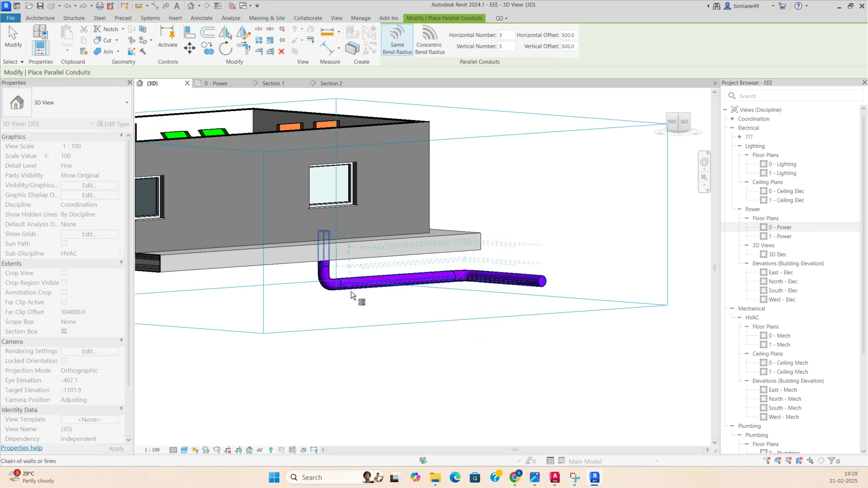
pyautogui.click(351, 291)
pyautogui.press('Escape')
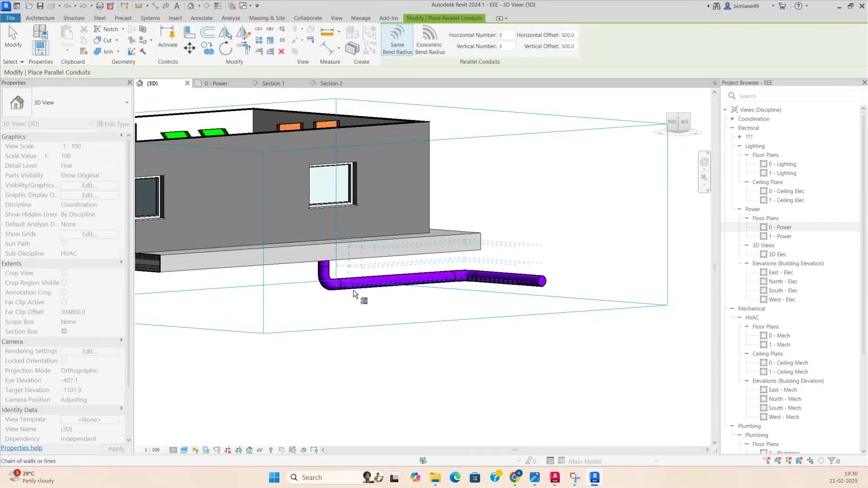
pyautogui.click(354, 292)
pyautogui.keyDown('shift'); pyautogui.moveTo(353, 292); pyautogui.dragTo(383, 272, button='middle'); pyautogui.keyUp('shift')
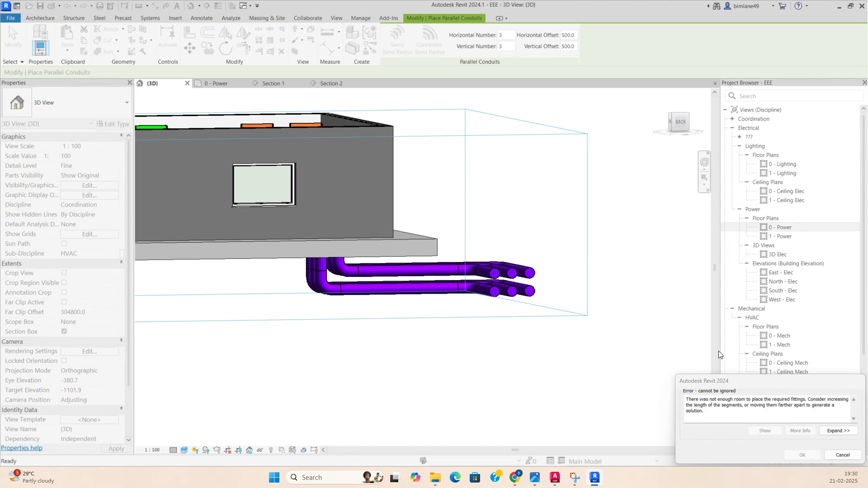
pyautogui.click(842, 456)
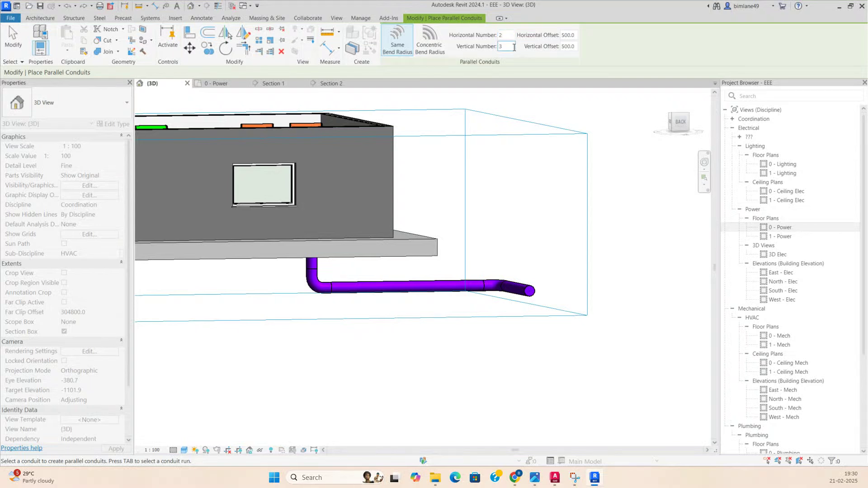
# Step: Generate a 2 x 2 bank of parallel conduits along the whole connected LV PANEL-1 run
pyautogui.press('Tab')
pyautogui.click(427, 288)
pyautogui.press('Escape')
# Step: Extend the 3D section box downward well below the conduit bank and inspect the bank
pyautogui.scroll(-2, 466, 336)
pyautogui.keyDown('shift'); pyautogui.moveTo(469, 351); pyautogui.dragTo(516, 253, button='middle'); pyautogui.keyUp('shift')
pyautogui.click(460, 329)
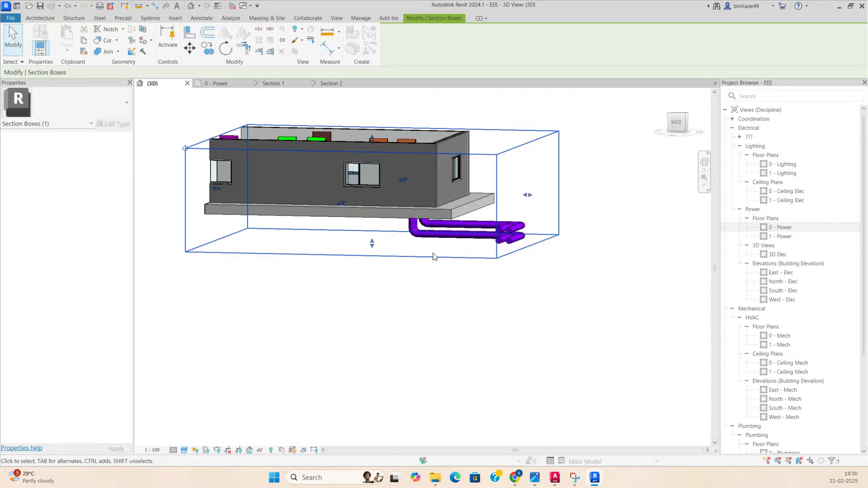
pyautogui.moveTo(374, 244); pyautogui.dragTo(375, 303)
pyautogui.scroll(2, 442, 257)
pyautogui.keyDown('shift'); pyautogui.moveTo(442, 257); pyautogui.dragTo(562, 276, button='middle'); pyautogui.keyUp('shift')
pyautogui.click(562, 275)
# Step: Return to the 0 - Power floor plan and bring the whole electrical room into view
pyautogui.click(218, 84)
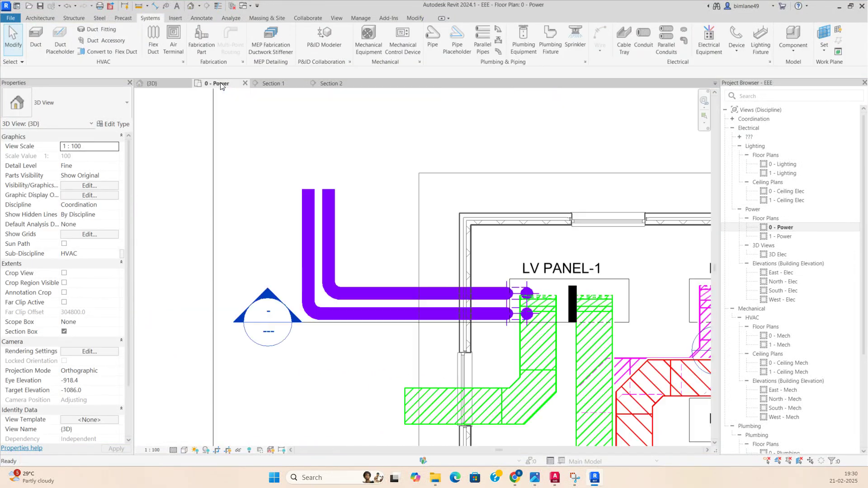
pyautogui.scroll(-4, 357, 217)
pyautogui.moveTo(526, 304); pyautogui.dragTo(368, 282, button='middle')
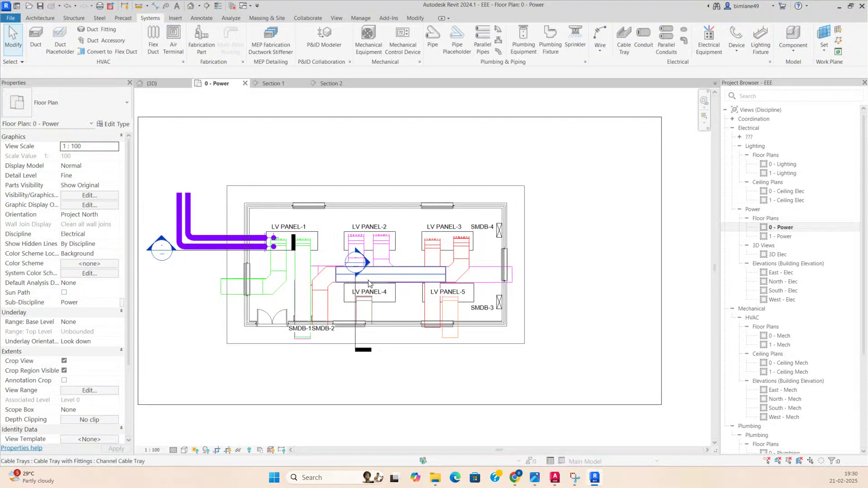
pyautogui.click(635, 37)
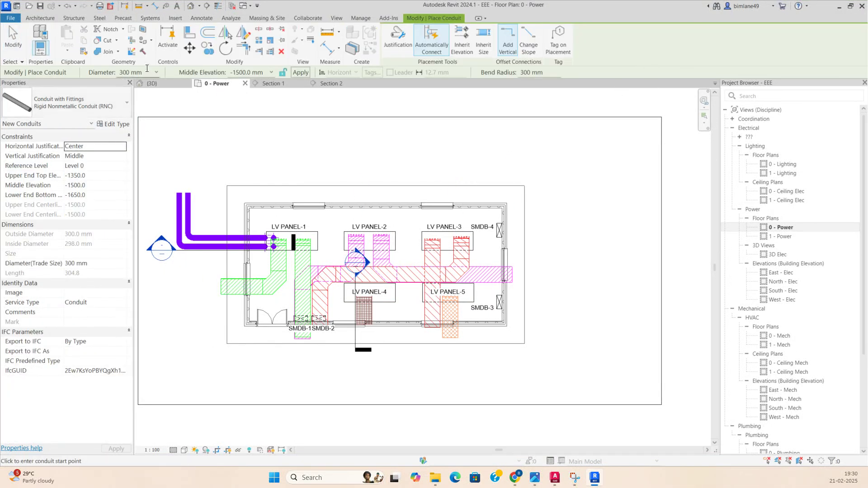
pyautogui.scroll(1, 367, 203)
pyautogui.click(363, 141)
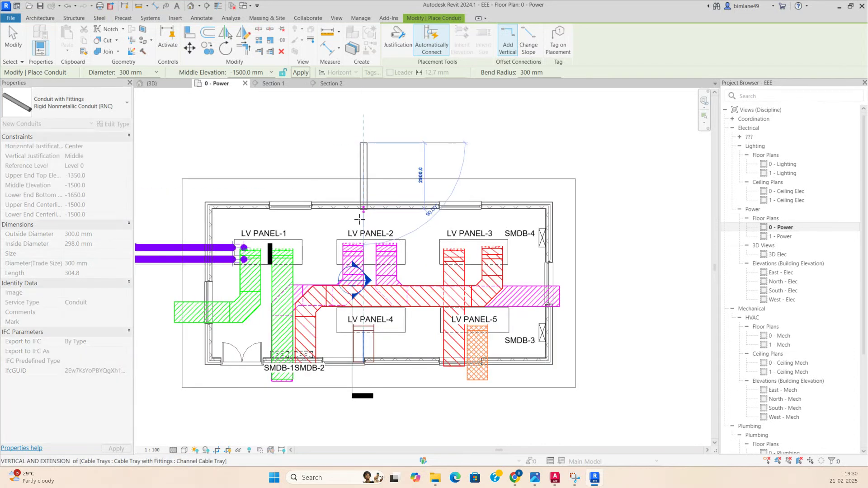
pyautogui.scroll(1, 359, 242)
pyautogui.scroll(1, 360, 246)
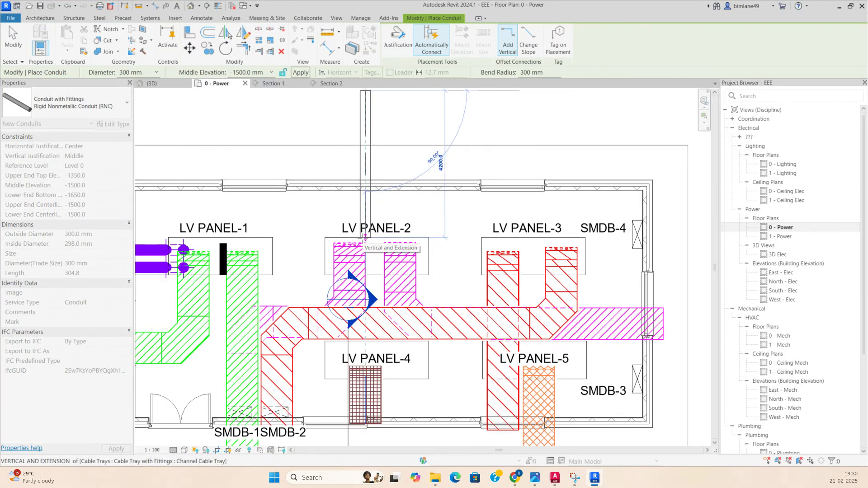
pyautogui.click(365, 241)
pyautogui.press('Escape')
pyautogui.scroll(-2, 389, 233)
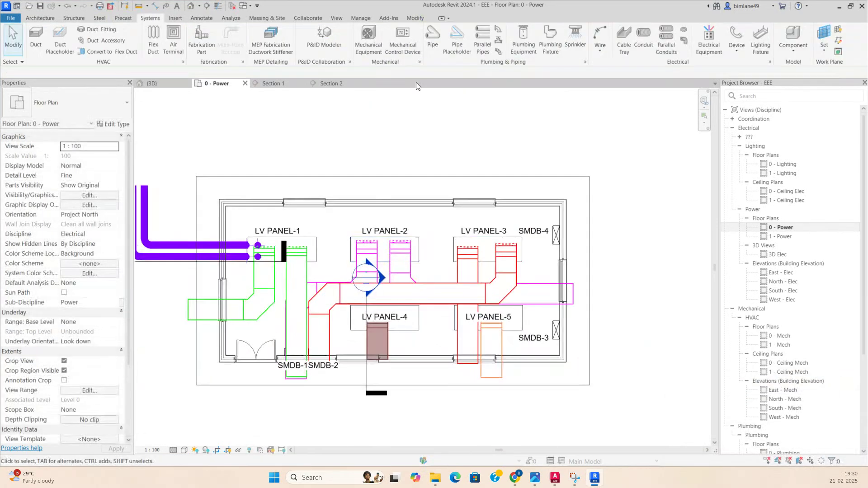
# Step: Draw a straight 300 mm conduit at -1500 mm, about 3920 mm long, from outside the building to the edge of LV PANEL-2
pyautogui.click(639, 36)
pyautogui.scroll(1, 361, 176)
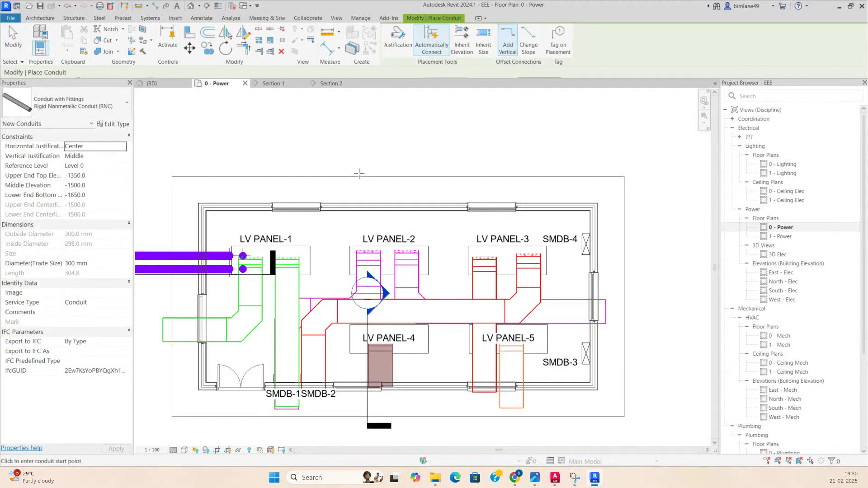
pyautogui.click(370, 145)
pyautogui.scroll(6, 367, 248)
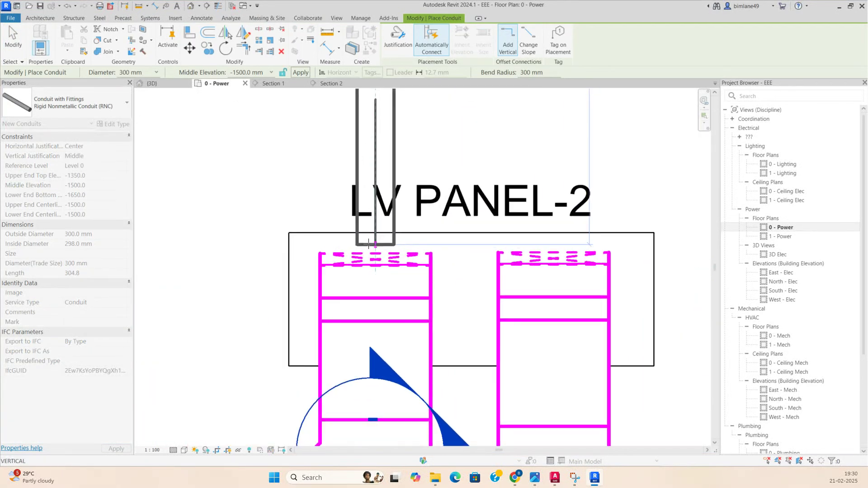
pyautogui.click(372, 242)
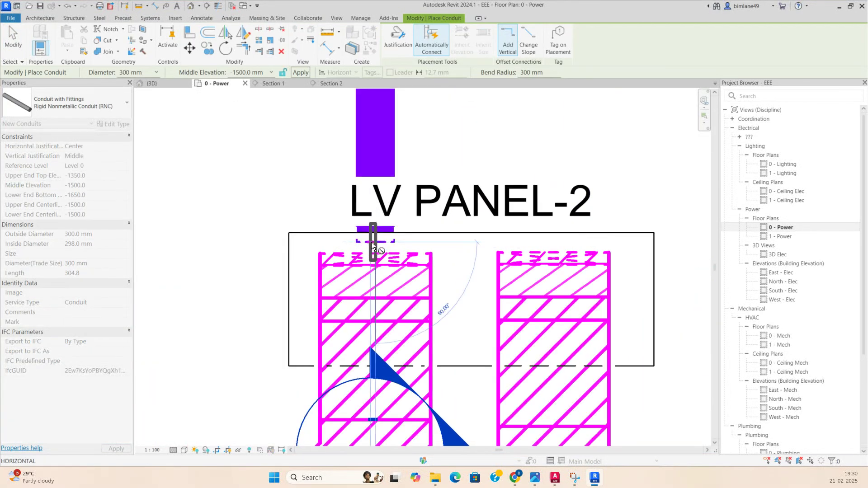
pyautogui.scroll(-6, 373, 241)
pyautogui.press('Escape')
pyautogui.press('Escape')
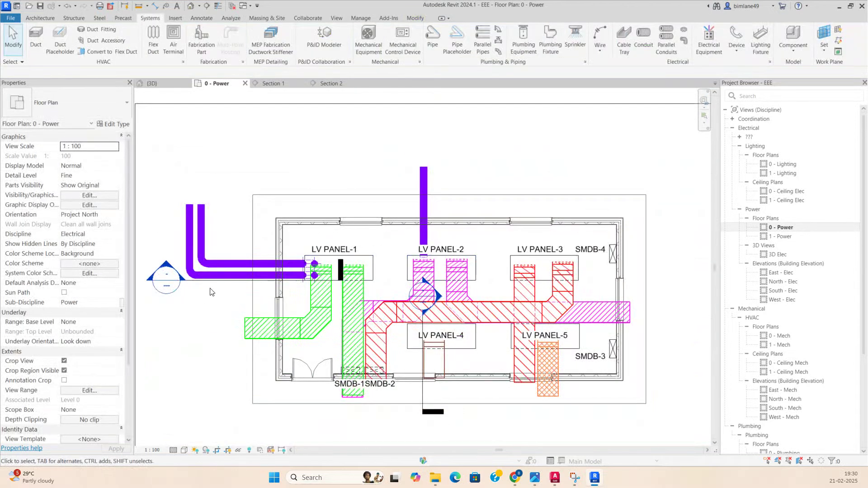
# Step: Move Section 2 to the LV PANEL-2 conduit and rotate its line to run parallel beside the conduit, facing it
pyautogui.click(220, 282)
pyautogui.moveTo(222, 282); pyautogui.dragTo(385, 224)
pyautogui.click(226, 48)
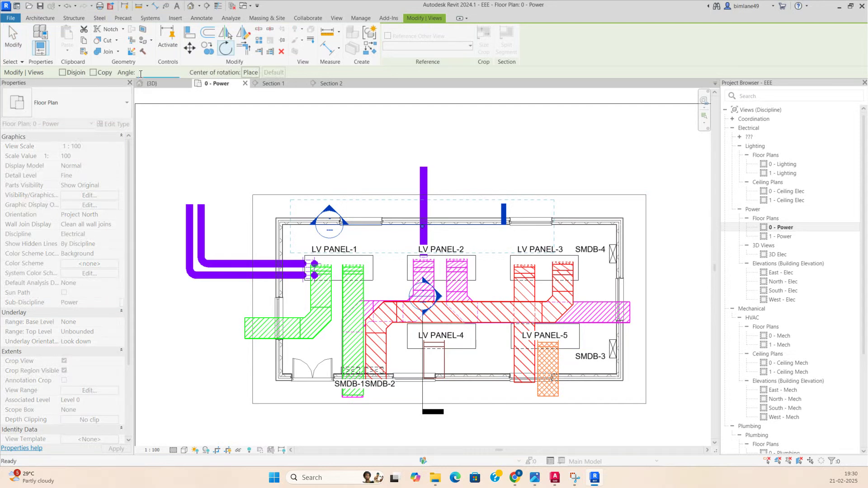
pyautogui.press('Escape')
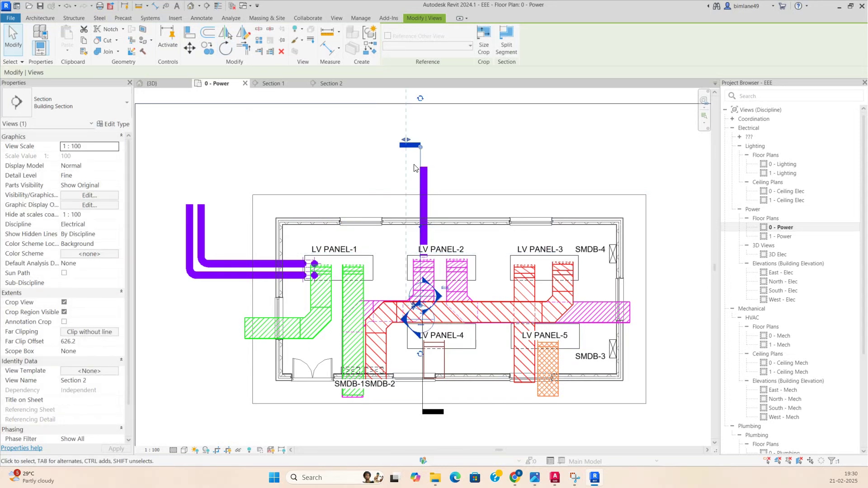
pyautogui.scroll(3, 434, 159)
pyautogui.moveTo(408, 155); pyautogui.dragTo(422, 156)
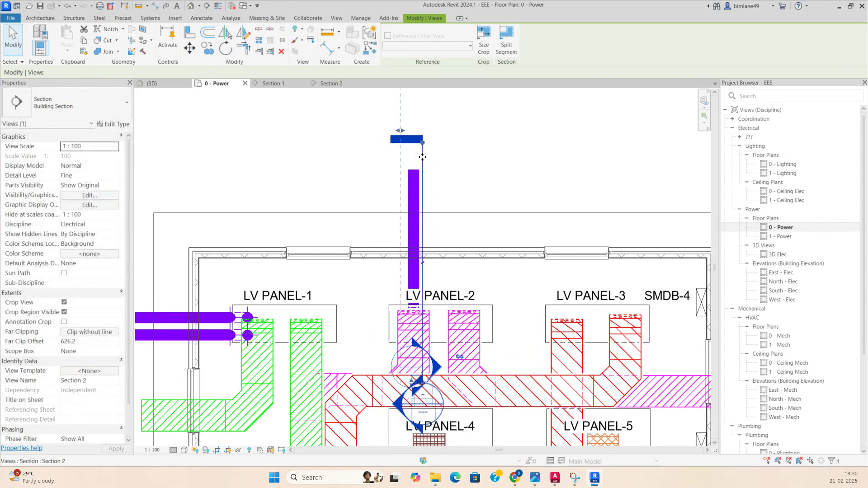
# Step: In the Section 2 view, draw a vertical riser from the conduit's inner end up into LV PANEL-2, ending at about 1400 mm
pyautogui.rightClick(422, 156)
pyautogui.click(452, 211)
pyautogui.scroll(-3, 464, 205)
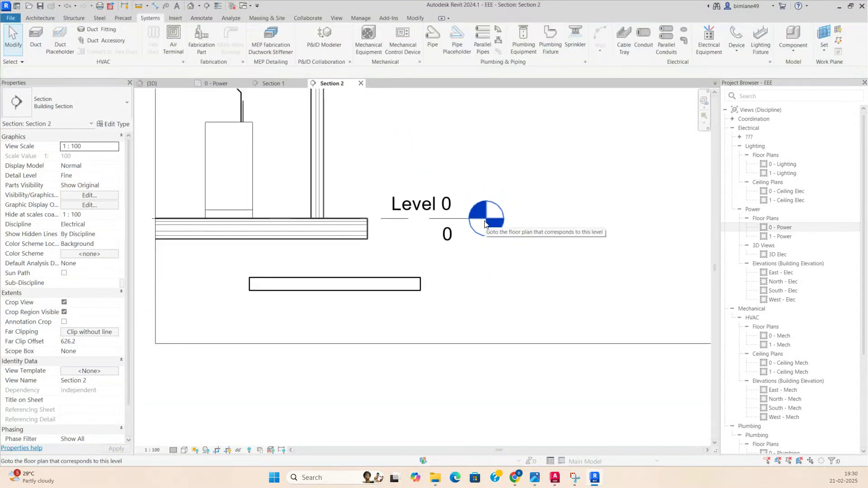
pyautogui.scroll(2, 407, 253)
pyautogui.click(406, 246)
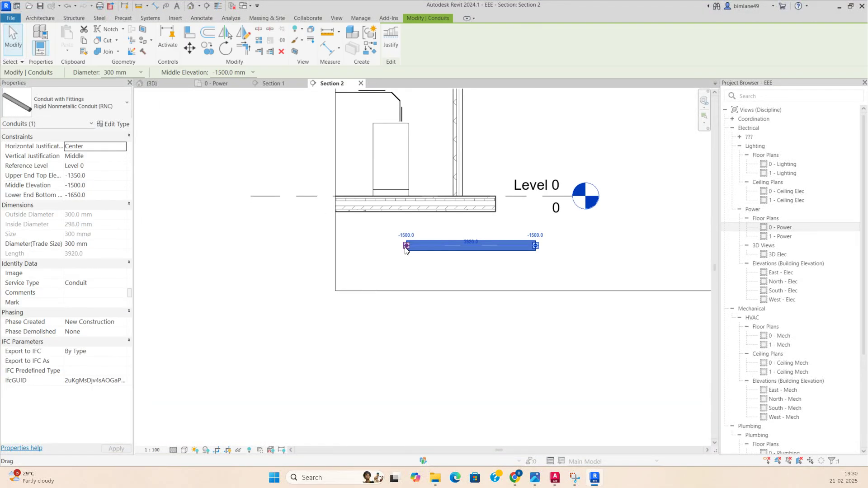
pyautogui.rightClick(406, 246)
pyautogui.click(437, 47)
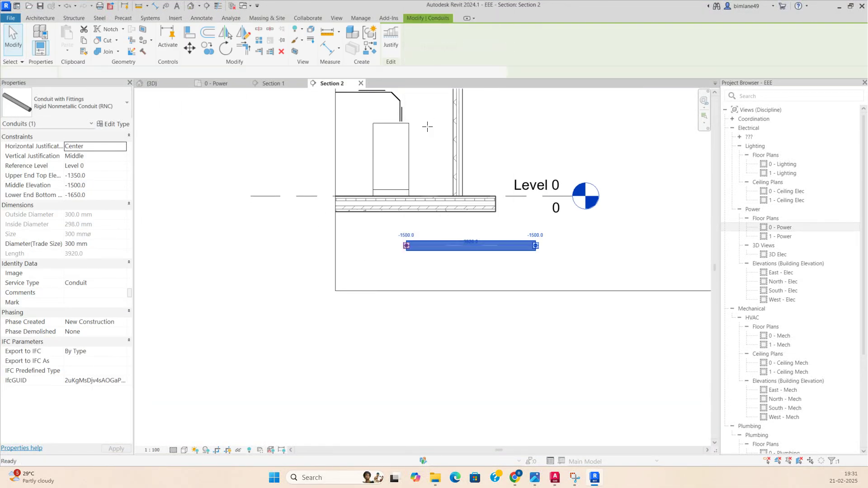
pyautogui.click(408, 153)
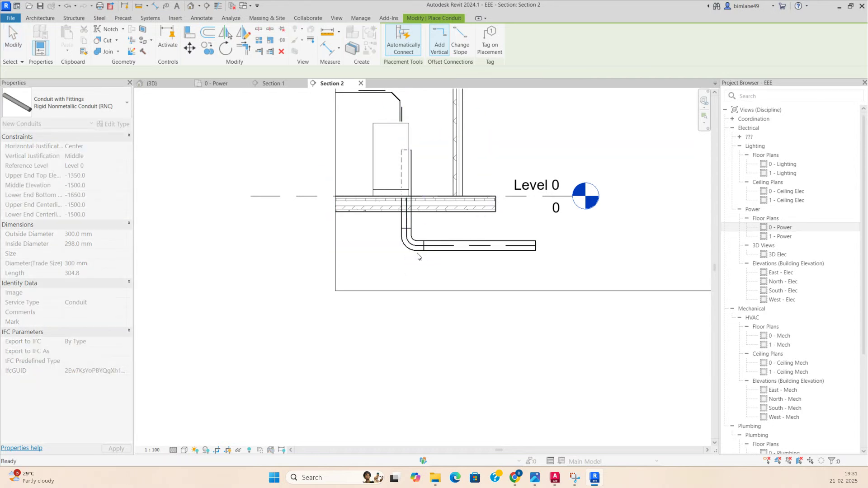
pyautogui.press('Escape')
pyautogui.press('Escape')
# Step: Shift the riser inward beneath LV PANEL-2 and shorten its upper end down to the floor slab
pyautogui.click(410, 226)
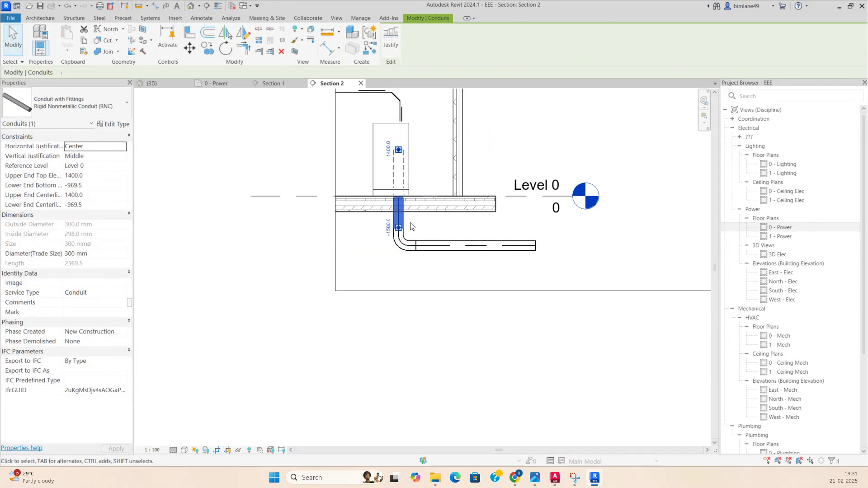
pyautogui.scroll(3, 402, 150)
pyautogui.moveTo(399, 154); pyautogui.dragTo(398, 243)
pyautogui.press('Escape')
# Step: Select the LV PANEL-2 conduit run with its riser and isolate it in 3D with a selection box
pyautogui.scroll(-3, 296, 177)
pyautogui.moveTo(278, 172); pyautogui.dragTo(612, 408)
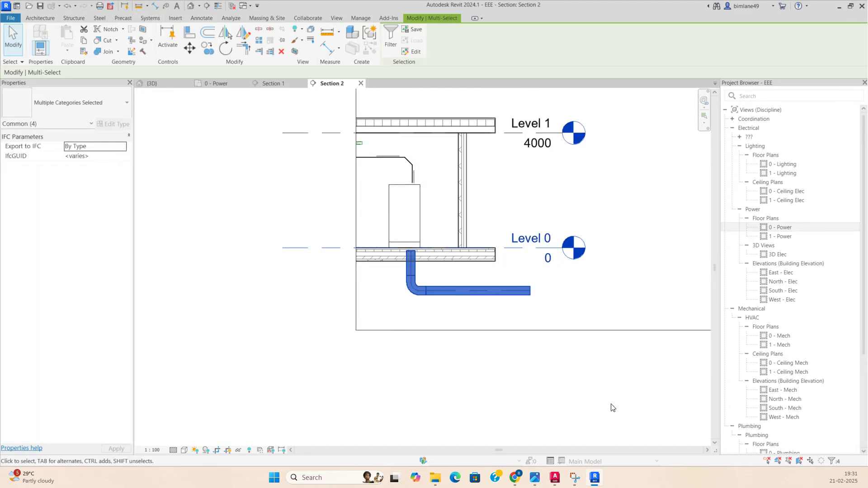
pyautogui.click(294, 51)
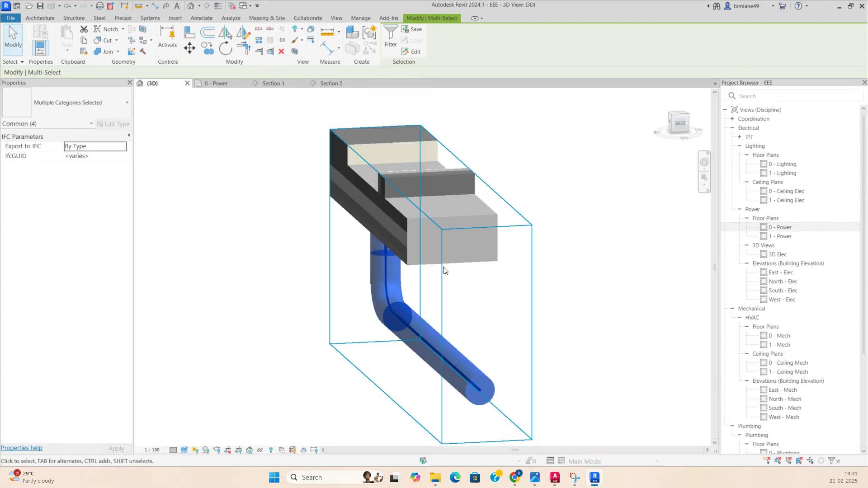
pyautogui.moveTo(408, 284); pyautogui.dragTo(190, 294)
pyautogui.keyDown('shift'); pyautogui.moveTo(363, 363); pyautogui.dragTo(343, 333, button='middle'); pyautogui.keyUp('shift')
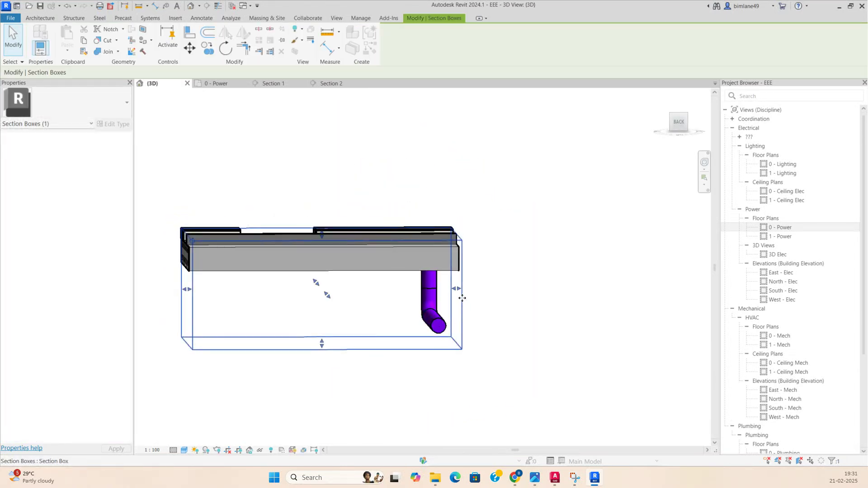
# Step: Enlarge the section box sideways and upward to take in more of the building around the conduit run
pyautogui.moveTo(457, 290); pyautogui.dragTo(619, 283)
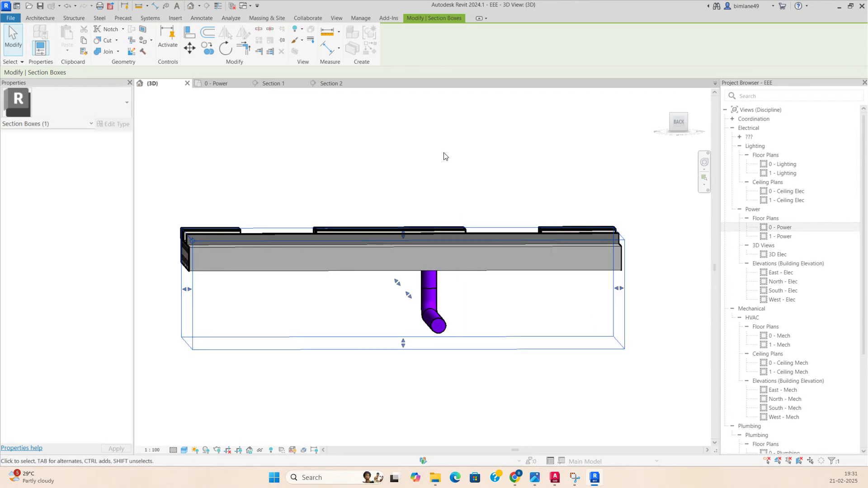
pyautogui.scroll(-2, 451, 218)
pyautogui.moveTo(420, 227); pyautogui.dragTo(420, 122)
pyautogui.press('Escape')
# Step: Multiply the whole LV PANEL-2 conduit run with Parallel Conduits, using horizontal number 4, vertical number 1 and 500 mm offsets
pyautogui.click(678, 121)
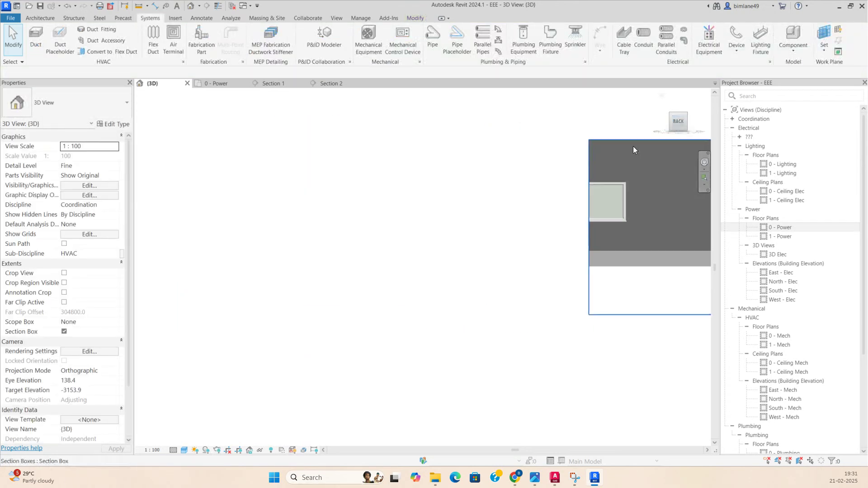
pyautogui.keyDown('shift'); pyautogui.moveTo(302, 239); pyautogui.dragTo(444, 371, button='middle'); pyautogui.keyUp('shift')
pyautogui.scroll(4, 446, 373)
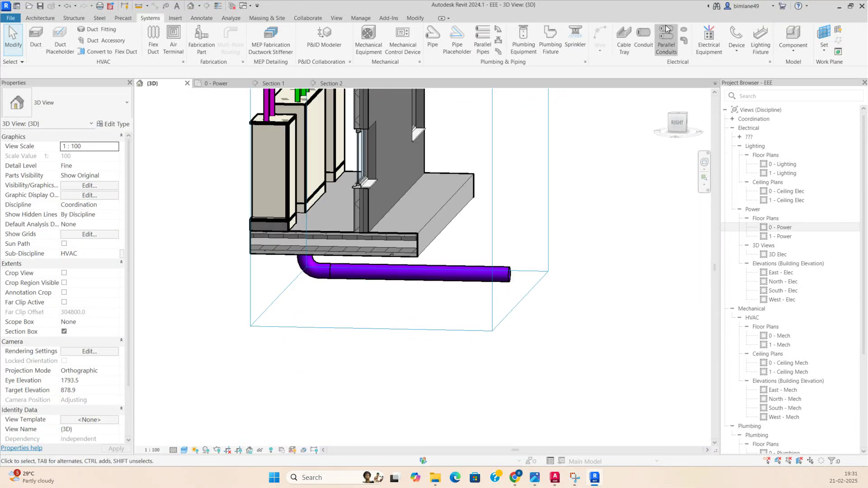
pyautogui.click(666, 37)
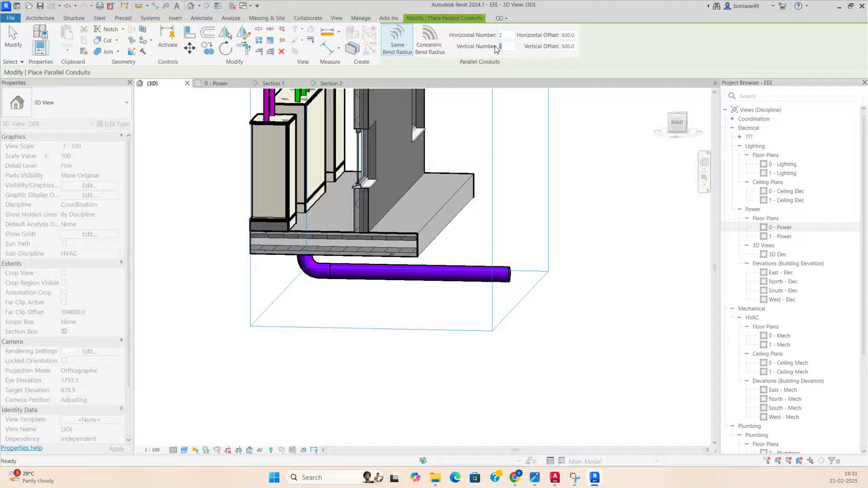
pyautogui.press('BackSpace')
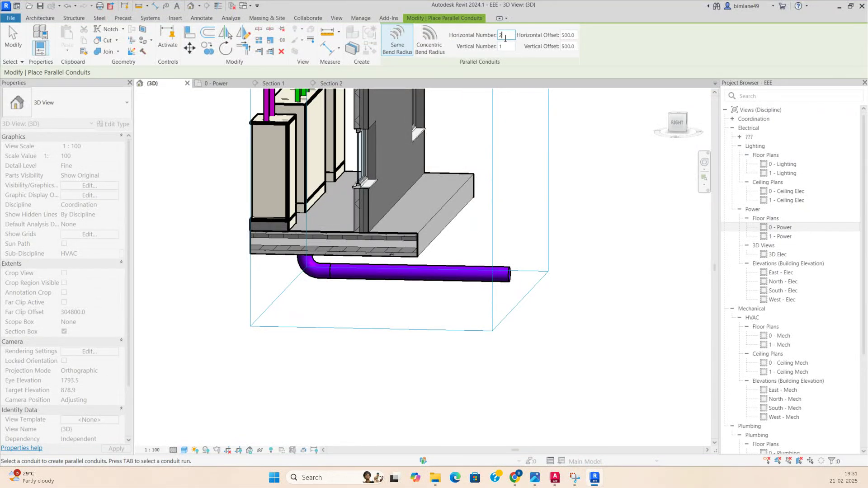
pyautogui.write('4')
pyautogui.click(569, 46)
pyautogui.keyDown('shift'); pyautogui.moveTo(431, 283); pyautogui.dragTo(335, 294, button='middle'); pyautogui.keyUp('shift')
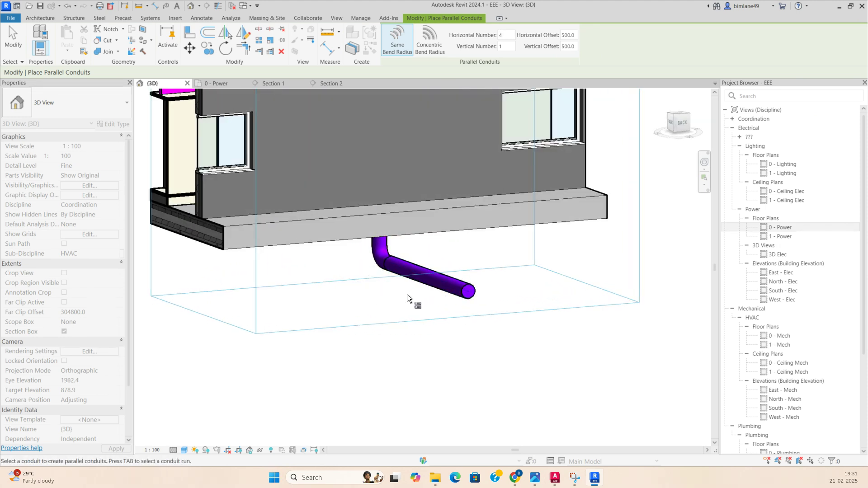
pyautogui.press('Tab')
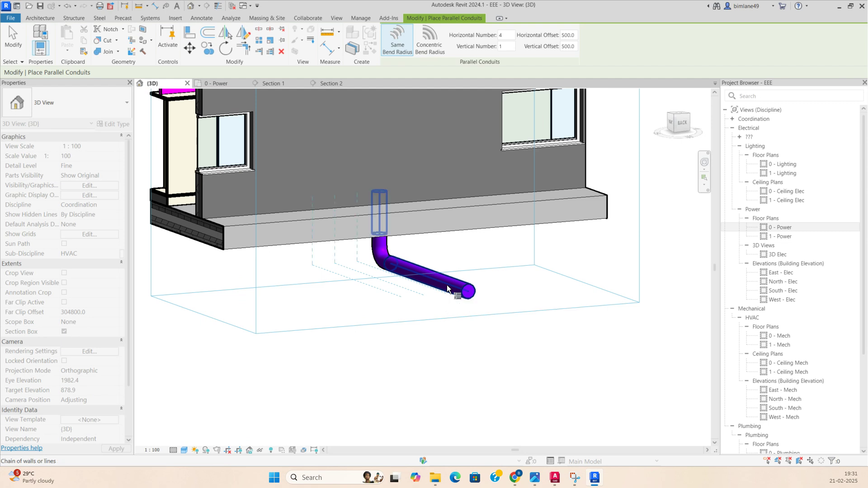
pyautogui.click(446, 285)
pyautogui.scroll(-5, 447, 285)
pyautogui.keyDown('shift'); pyautogui.moveTo(461, 306); pyautogui.dragTo(419, 382, button='middle'); pyautogui.keyUp('shift')
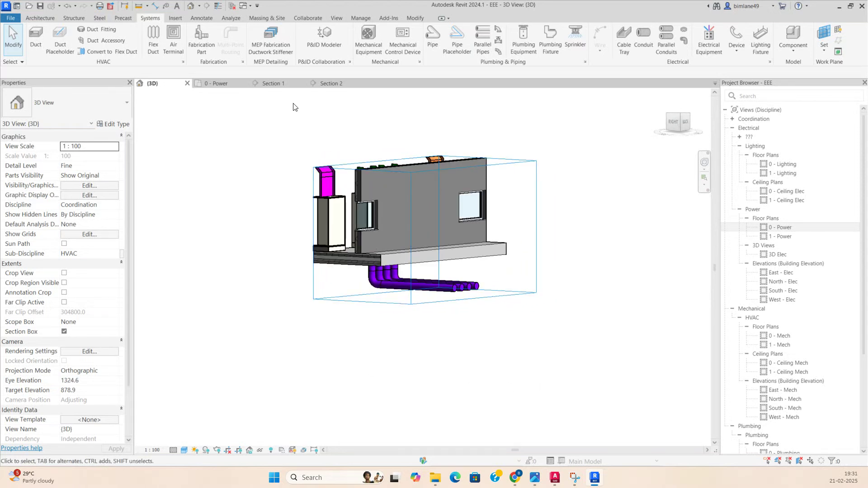
# Step: In the 0 - Power plan, draw a similar 300 mm conduit at -1500 mm, about 4060 mm long, from outside the building to LV PANEL-3
pyautogui.click(204, 84)
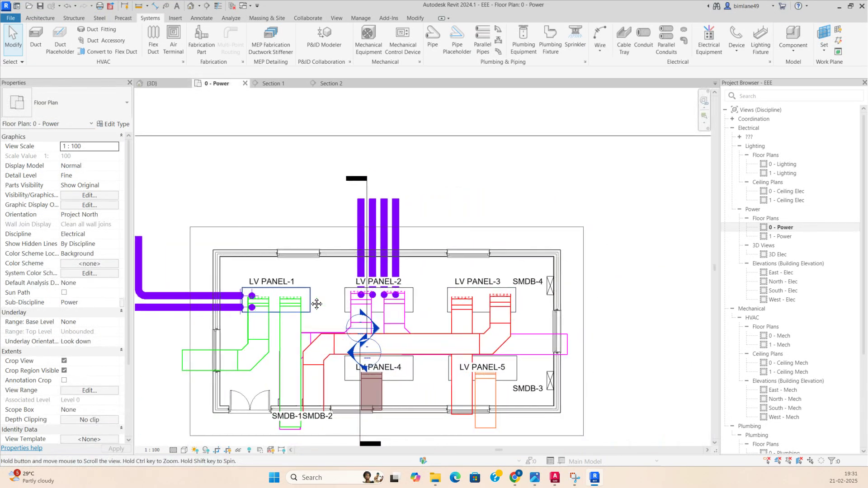
pyautogui.moveTo(417, 276); pyautogui.dragTo(270, 177, button='middle')
pyautogui.click(268, 174)
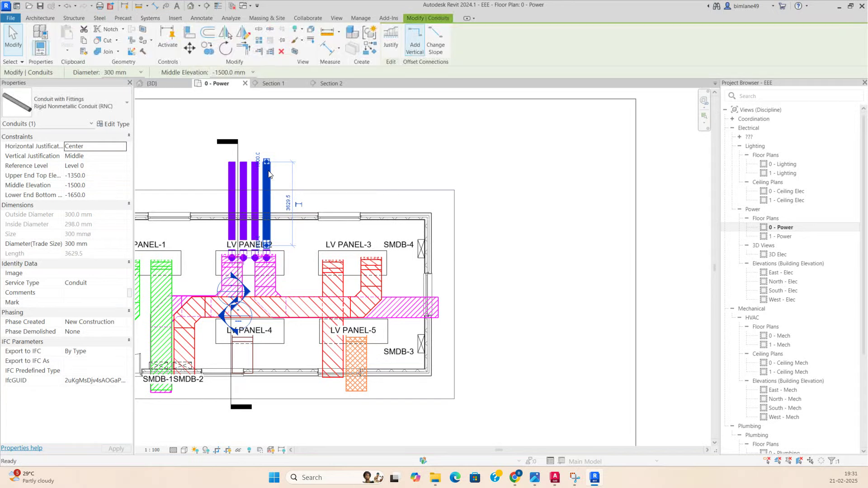
pyautogui.press('c')
pyautogui.press('s')
pyautogui.scroll(2, 334, 177)
pyautogui.click(333, 157)
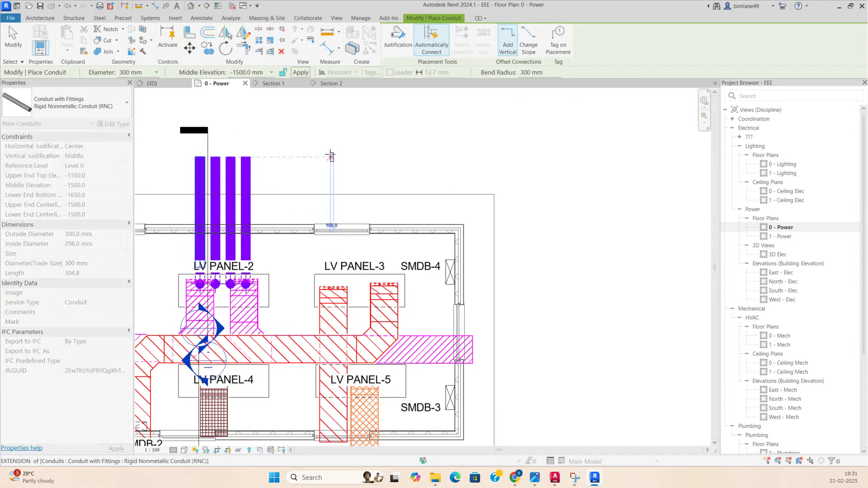
pyautogui.scroll(2, 332, 281)
pyautogui.press('Escape')
pyautogui.press('Escape')
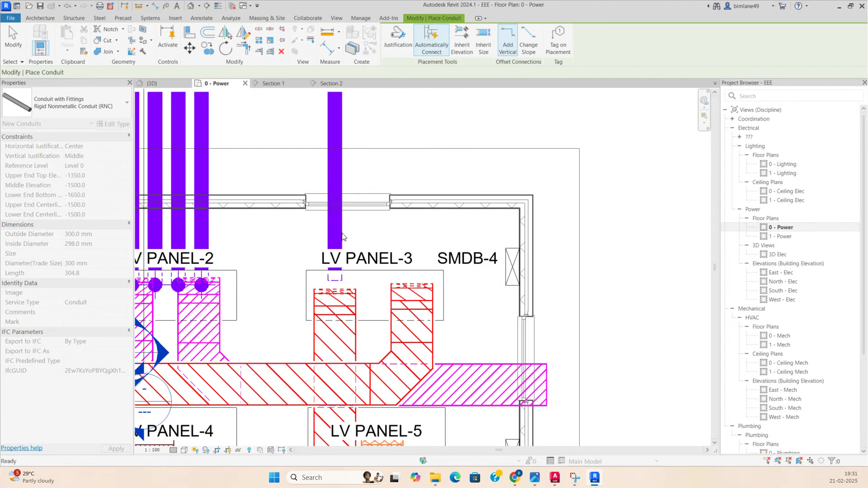
pyautogui.click(336, 229)
pyautogui.press('Escape')
pyautogui.scroll(-2, 335, 228)
pyautogui.click(337, 173)
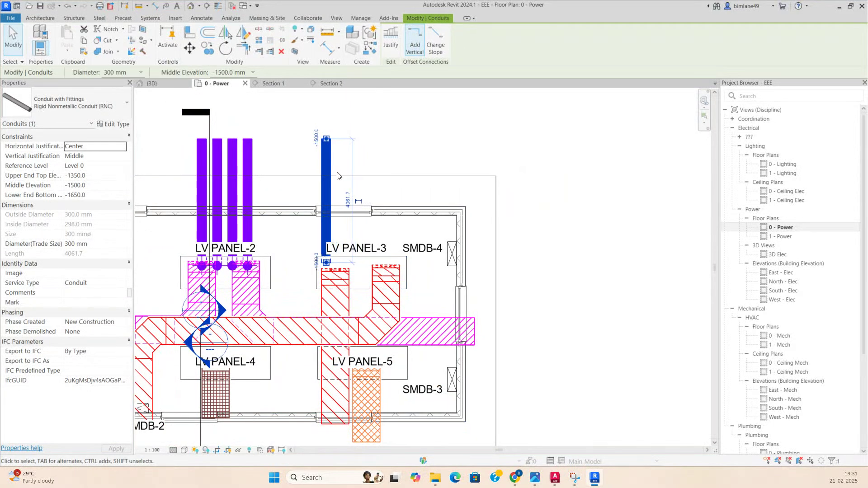
pyautogui.press('Escape')
# Step: Move the Section 2 line from the LV PANEL-2 conduits to the LV PANEL-3 conduit and open its view
pyautogui.scroll(-2, 259, 174)
pyautogui.scroll(2, 228, 138)
pyautogui.click(219, 137)
pyautogui.moveTo(216, 137); pyautogui.dragTo(342, 142)
pyautogui.rightClick(341, 141)
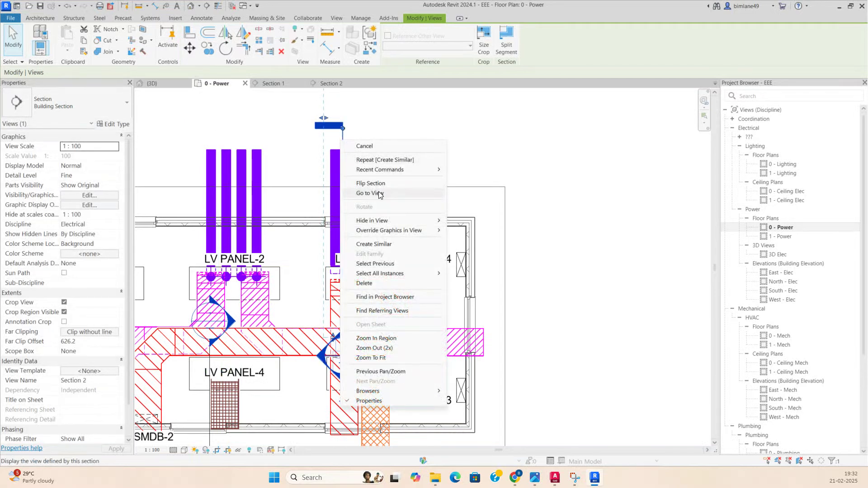
pyautogui.click(379, 193)
# Step: Draw a vertical riser about 1500 mm high from the conduit's inner end up to Level 0 beneath LV PANEL-3
pyautogui.scroll(1, 425, 302)
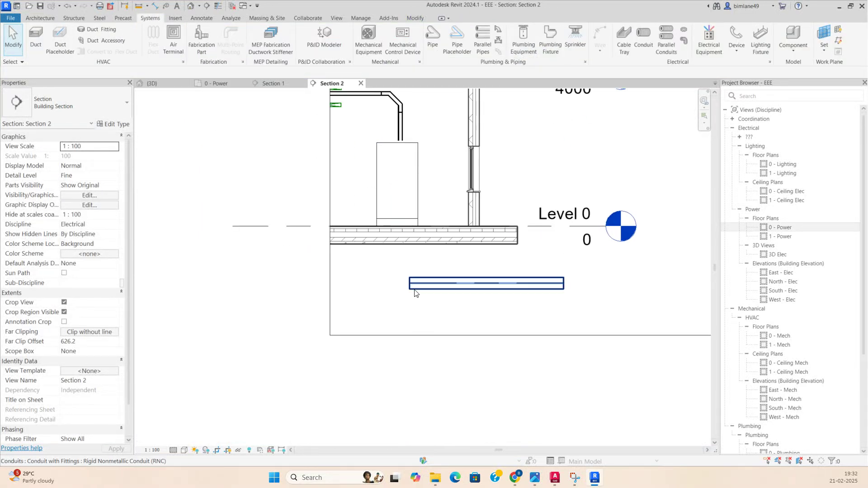
pyautogui.click(412, 286)
pyautogui.rightClick(409, 283)
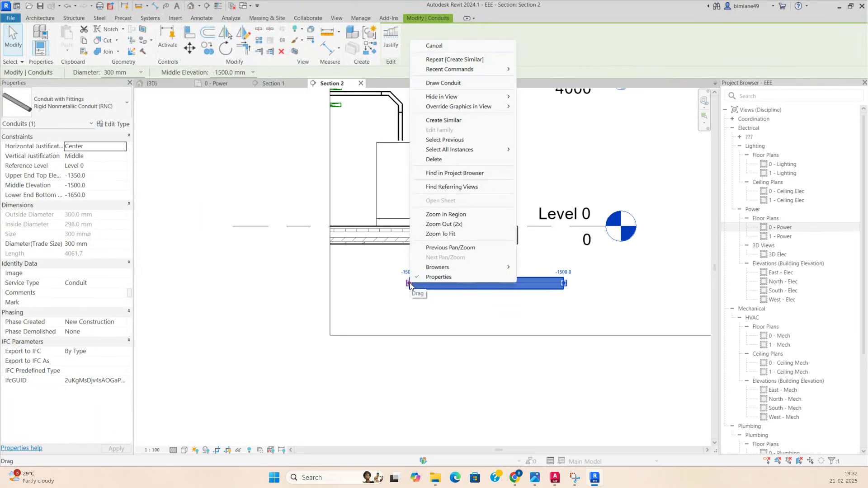
pyautogui.click(442, 84)
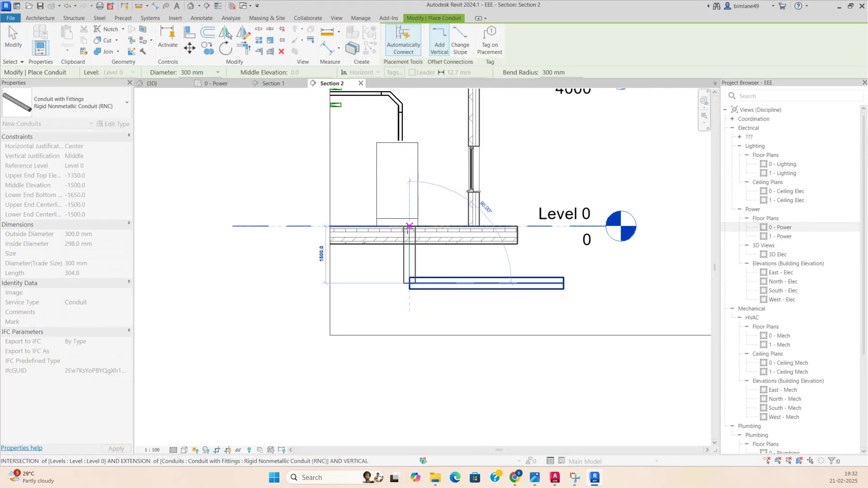
pyautogui.scroll(2, 409, 226)
pyautogui.click(410, 224)
pyautogui.press('Escape')
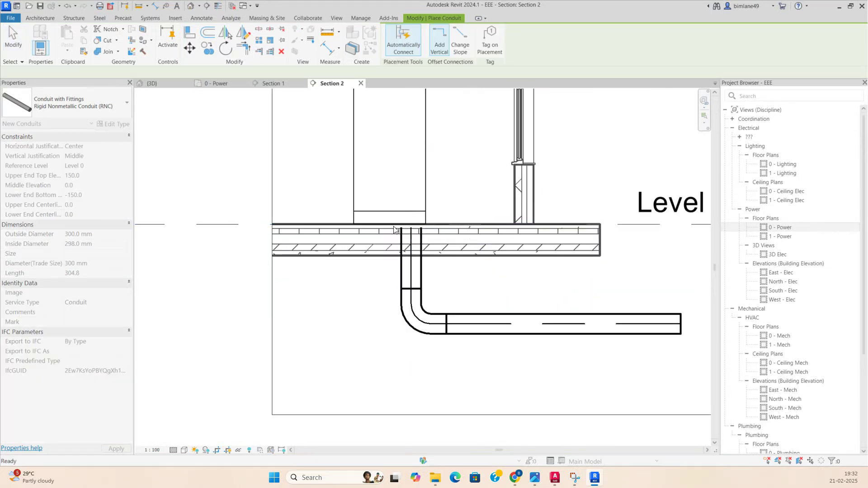
pyautogui.press('Escape')
# Step: Select the LV PANEL-3 conduit run together with the panel and isolate them in 3D with a selection box
pyautogui.scroll(-2, 407, 224)
pyautogui.scroll(-1, 431, 296)
pyautogui.moveTo(254, 121); pyautogui.dragTo(531, 351)
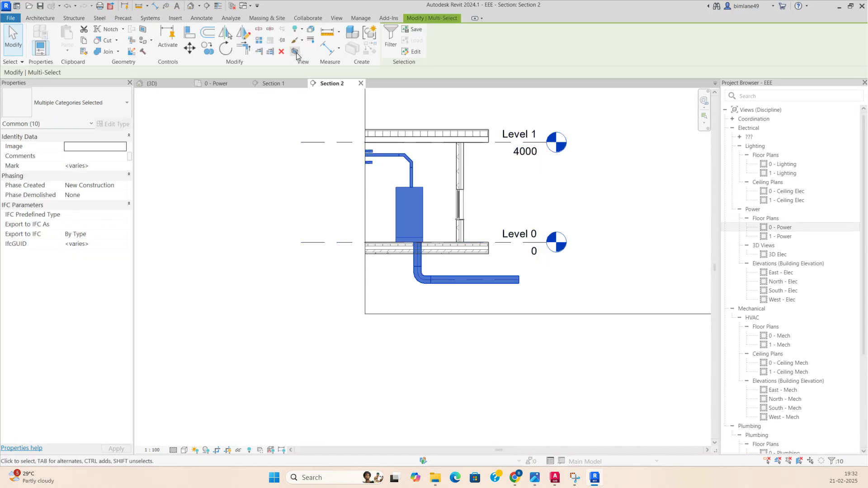
pyautogui.click(294, 52)
pyautogui.keyDown('shift'); pyautogui.moveTo(425, 349); pyautogui.dragTo(456, 240, button='middle'); pyautogui.keyUp('shift')
pyautogui.press('Escape')
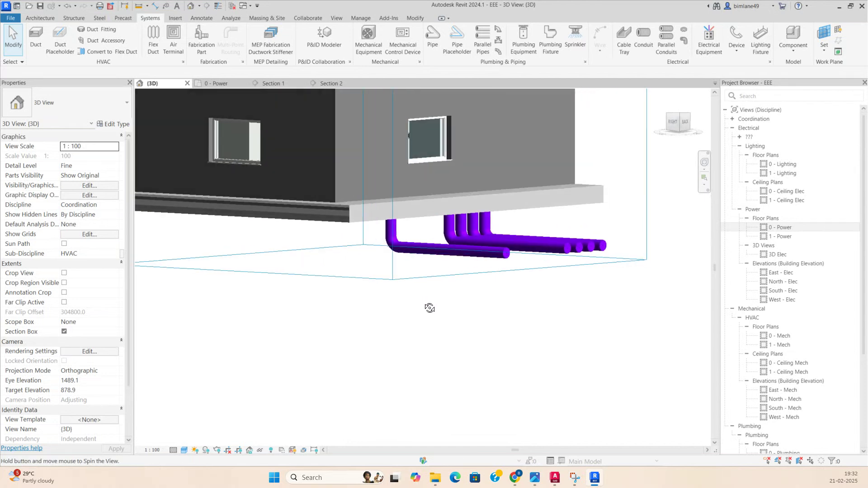